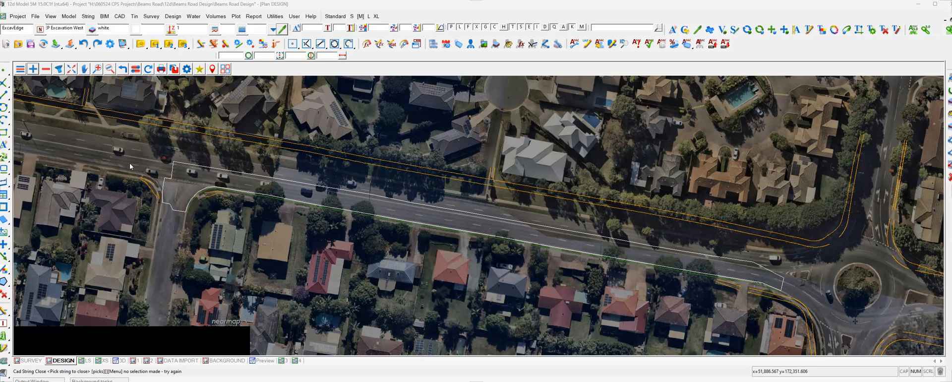
Examine the white excavation boundary along the road between the side street and the roundabout.
left_click(231, 152)
scroll(168, 206, "up", 2)
scroll(227, 233, "down", 3)
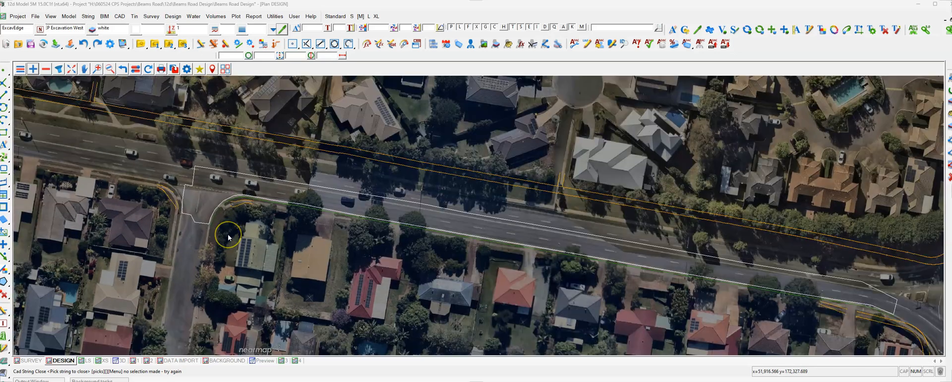
scroll(302, 245, "down", 1)
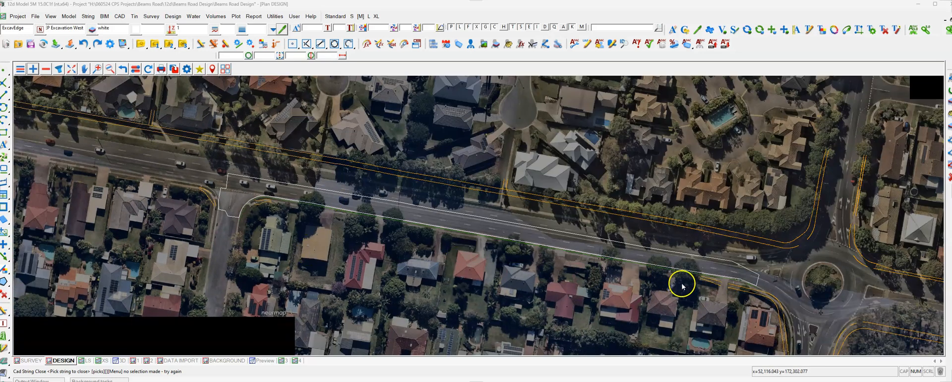
left_click(253, 211)
scroll(245, 218, "up", 2)
scroll(243, 207, "down", 2)
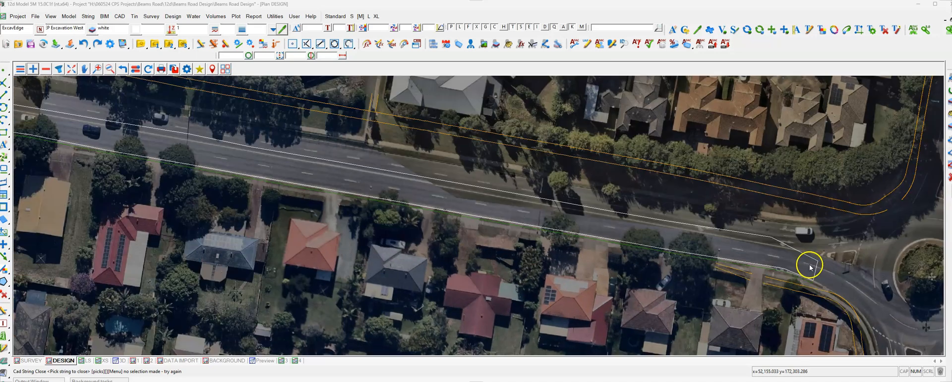
scroll(410, 219, "up", 4)
scroll(409, 219, "down", 4)
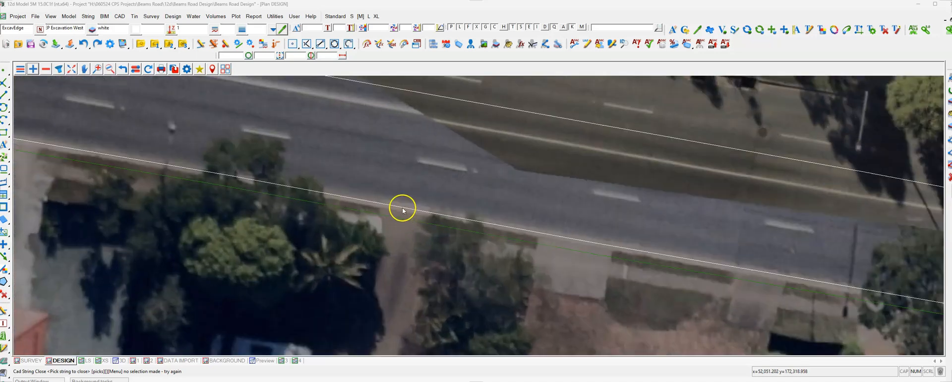
scroll(375, 215, "up", 4)
scroll(526, 252, "down", 3)
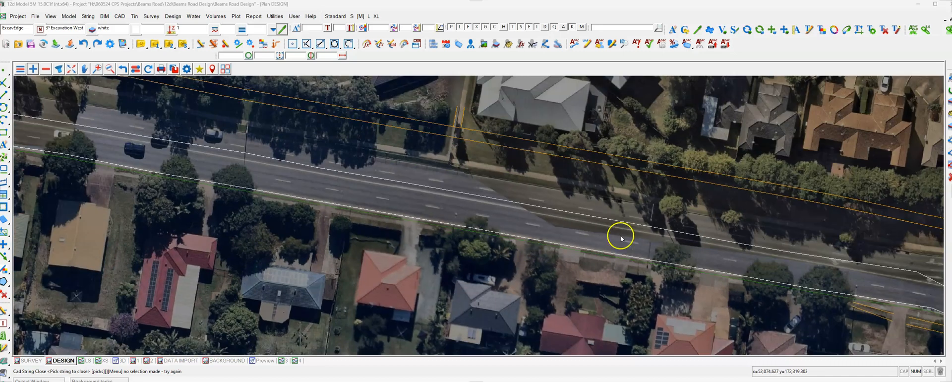
scroll(459, 216, "down", 2)
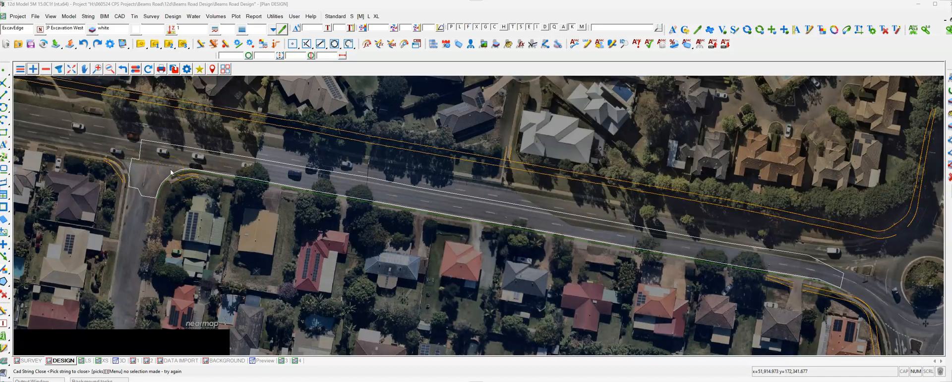
Examine how the excavation boundary wraps the side-street corner and follows the southern kerb eastward.
scroll(171, 173, "up", 2)
scroll(111, 212, "up", 2)
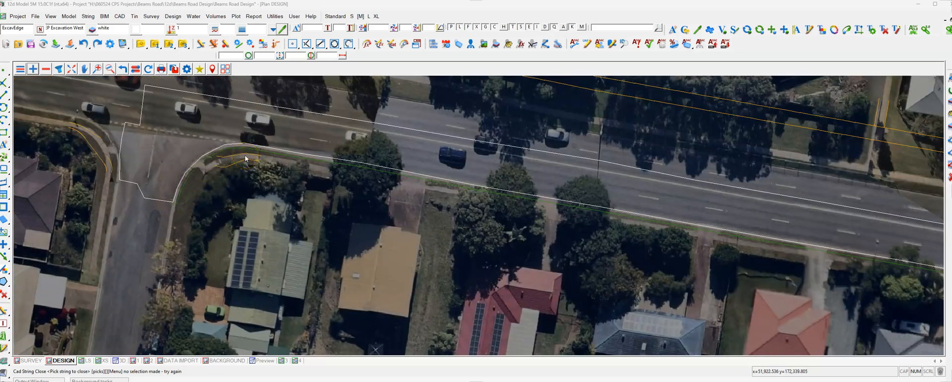
scroll(245, 155, "down", 1)
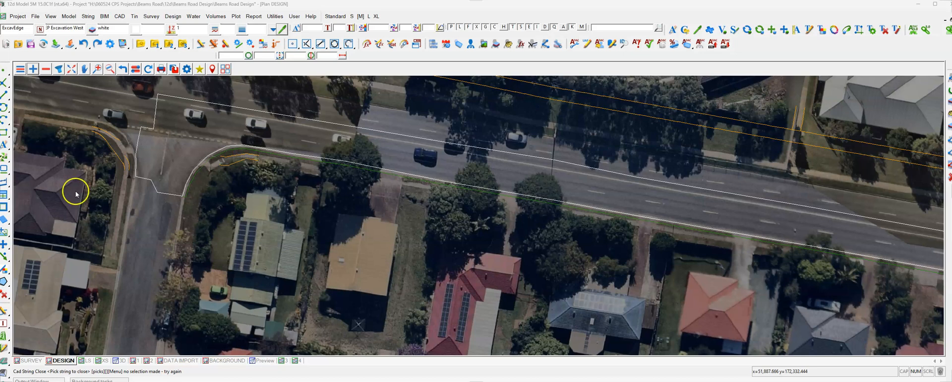
scroll(128, 193, "up", 1)
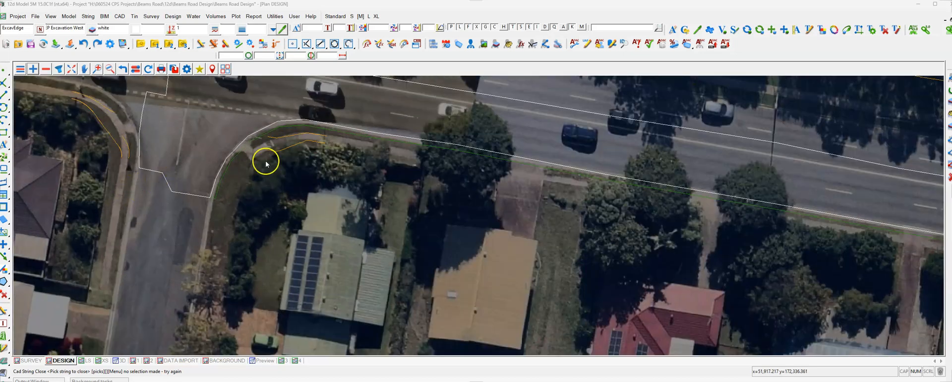
scroll(267, 149, "down", 1)
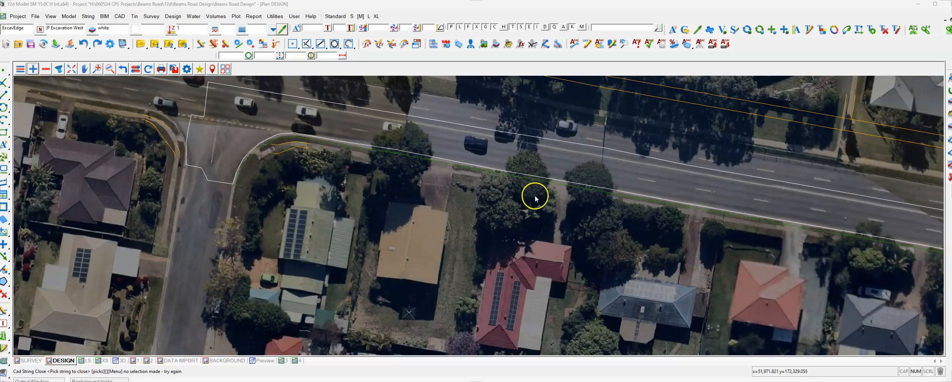
scroll(353, 159, "down", 1)
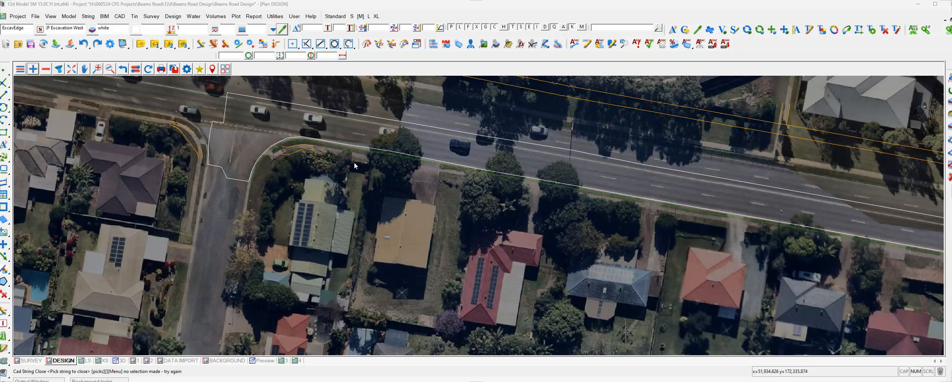
scroll(243, 178, "down", 1)
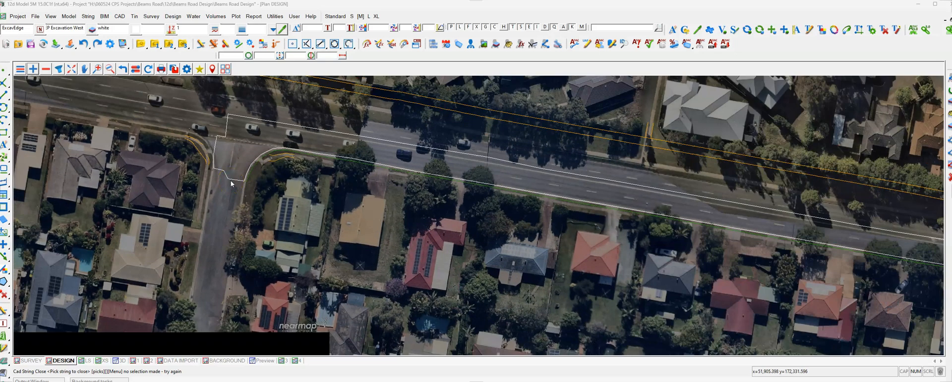
scroll(160, 152, "down", 2)
scroll(279, 151, "up", 2)
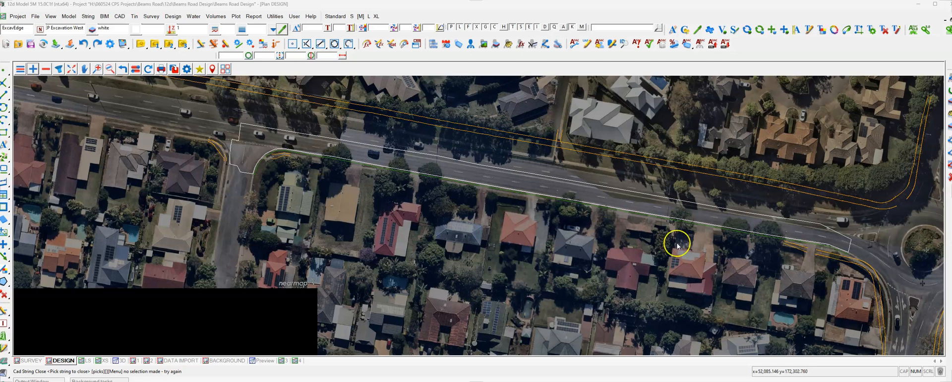
left_click(571, 189)
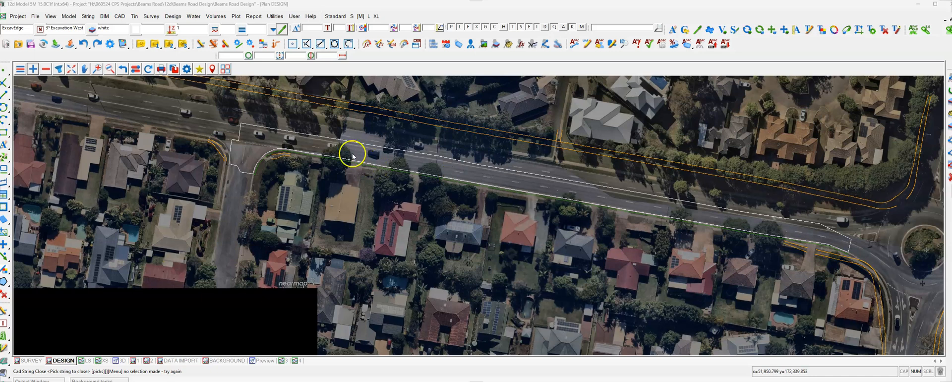
scroll(370, 148, "up", 1)
scroll(368, 179, "down", 1)
scroll(409, 148, "up", 1)
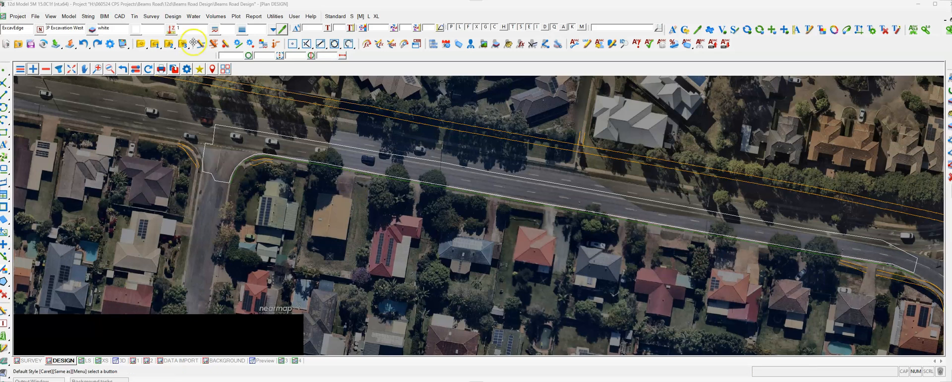
Search the models that can be added to the DESIGN view for 215.
left_click(98, 69)
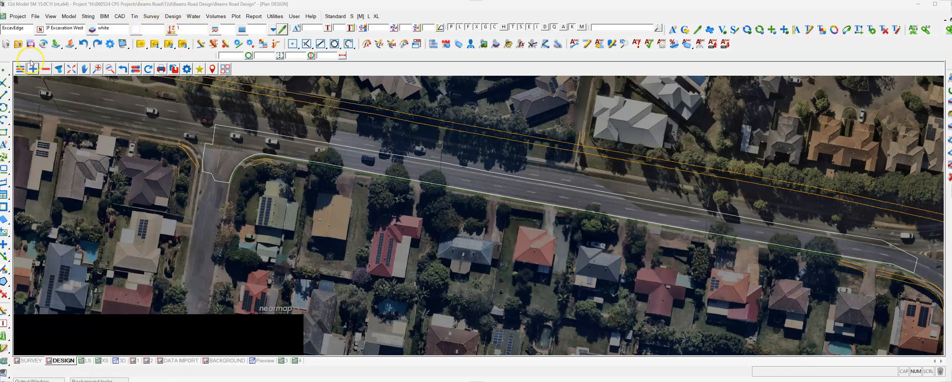
left_click(87, 129)
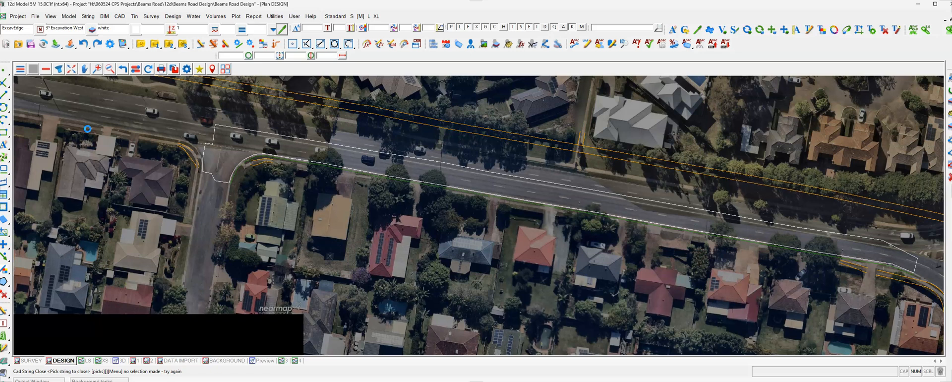
type("215")
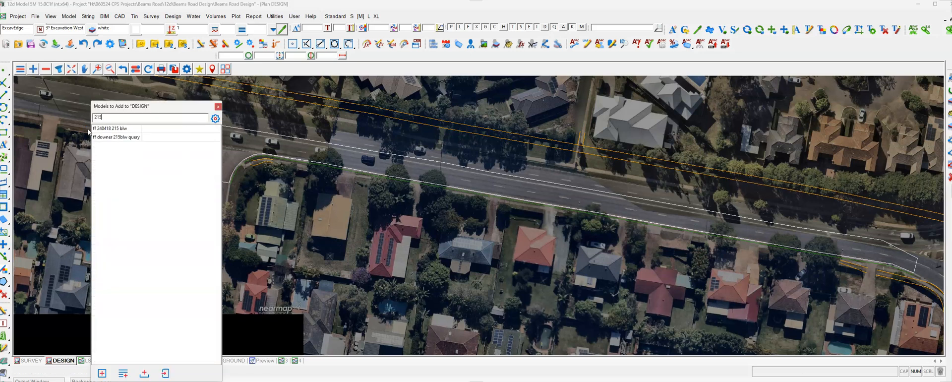
left_click(107, 140)
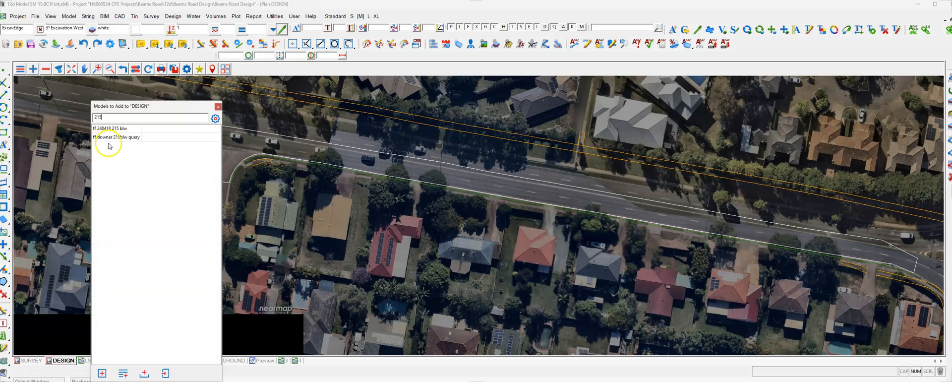
left_click(217, 107)
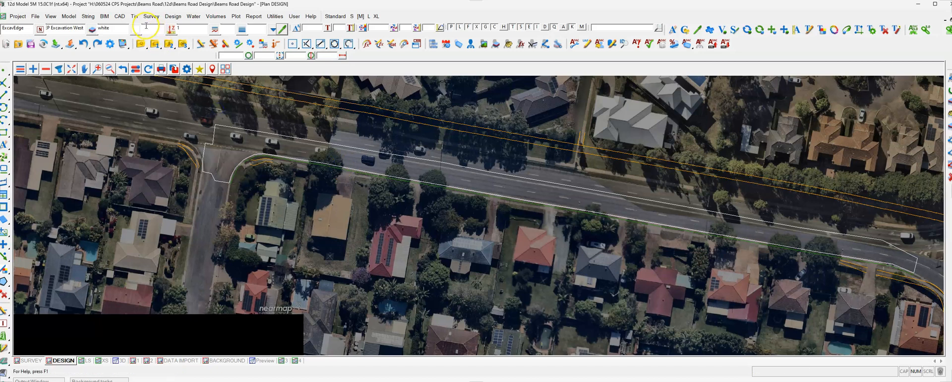
Start a Tin Translate/Copy with "rec 2 240115 des DESN COMBINED" as the old tin.
left_click(134, 16)
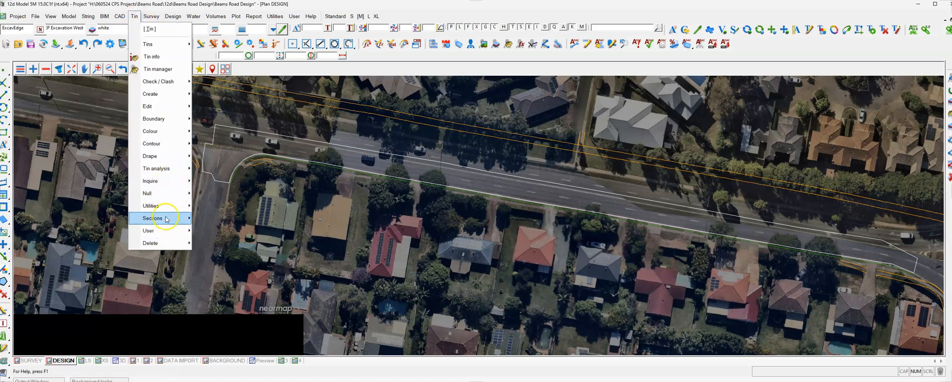
mouse_move(164, 198)
mouse_move(166, 170)
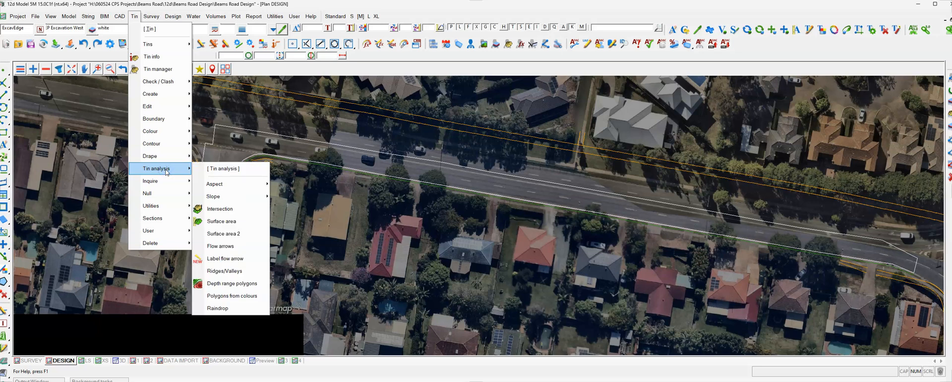
left_click(164, 174)
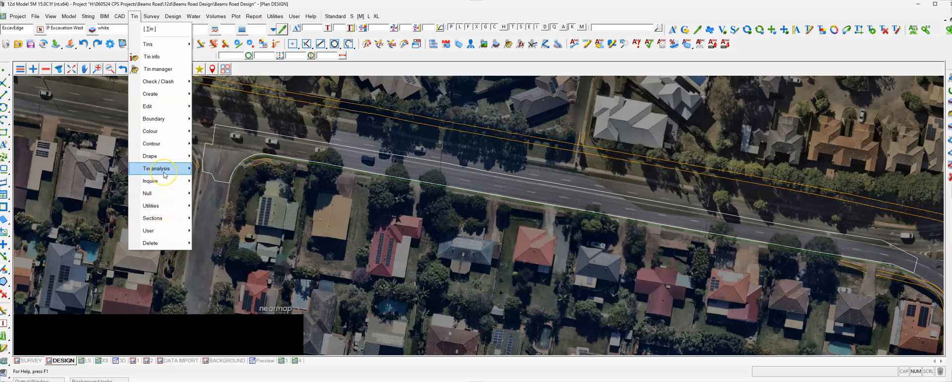
mouse_move(158, 206)
left_click(227, 258)
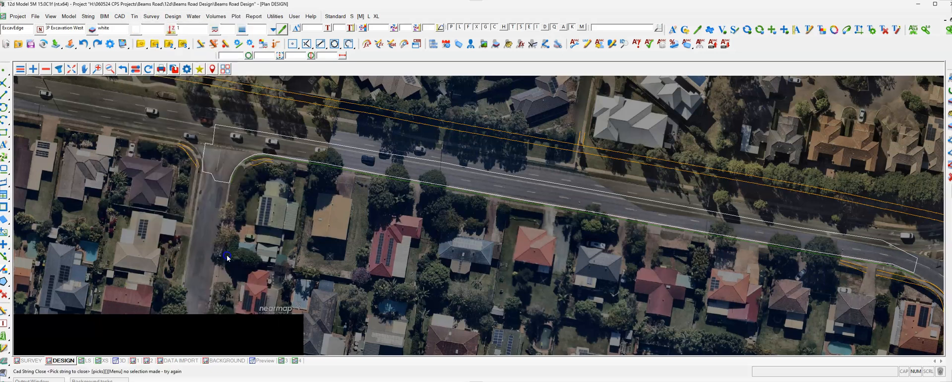
left_click(419, 210)
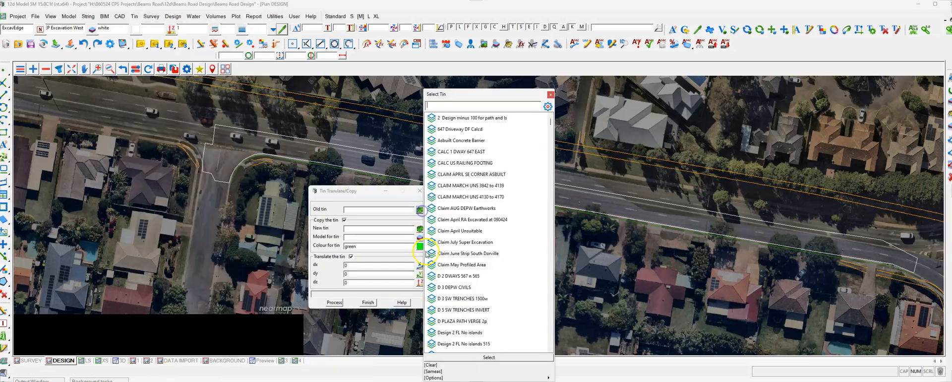
scroll(487, 266, "down", 2)
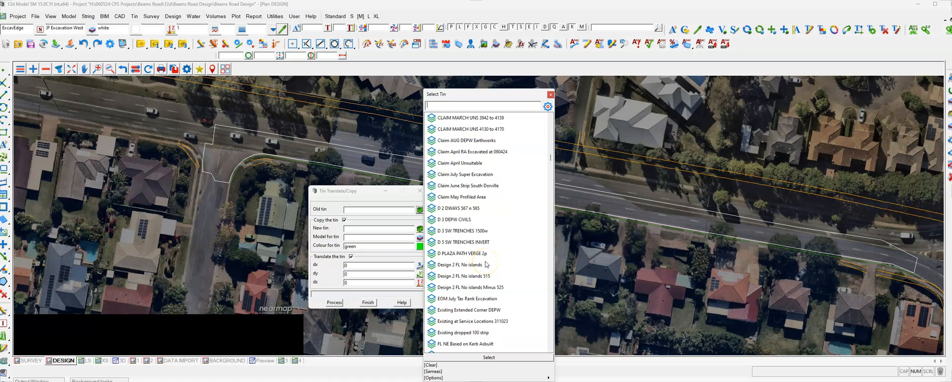
scroll(509, 220, "down", 1)
scroll(519, 268, "down", 2)
scroll(516, 267, "down", 5)
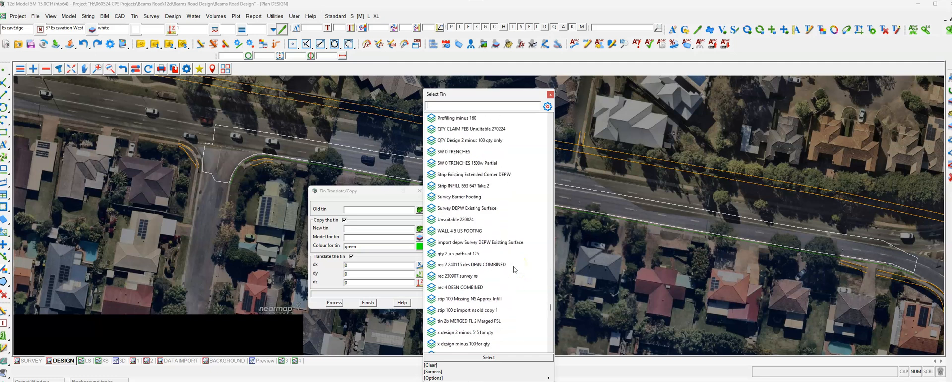
scroll(506, 260, "down", 2)
left_click(483, 199)
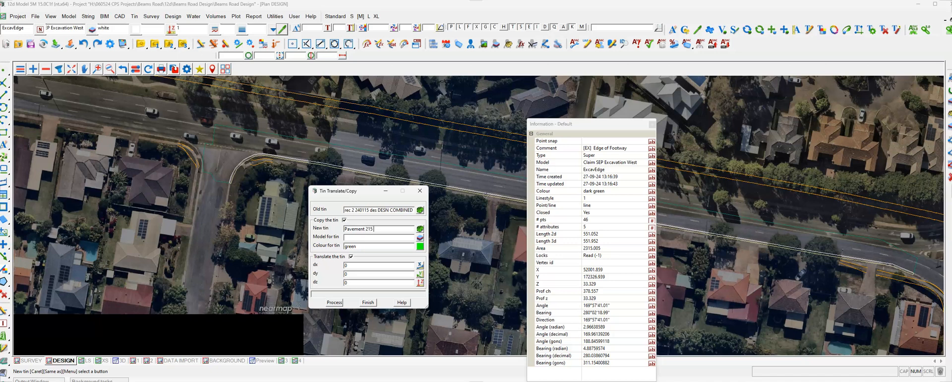
Name the new tin "Pavement 215 Below FL", its model "tin Pavement 215 Below FL", and set its colour to pen 050a.
key("Return")
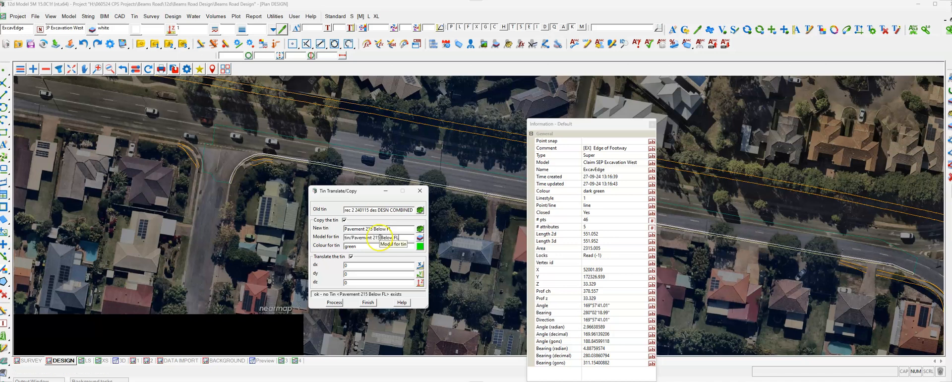
left_click(351, 238)
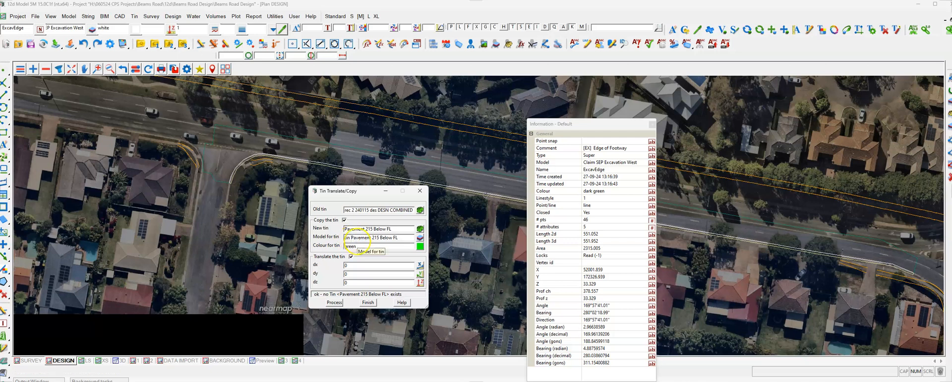
left_click(420, 246)
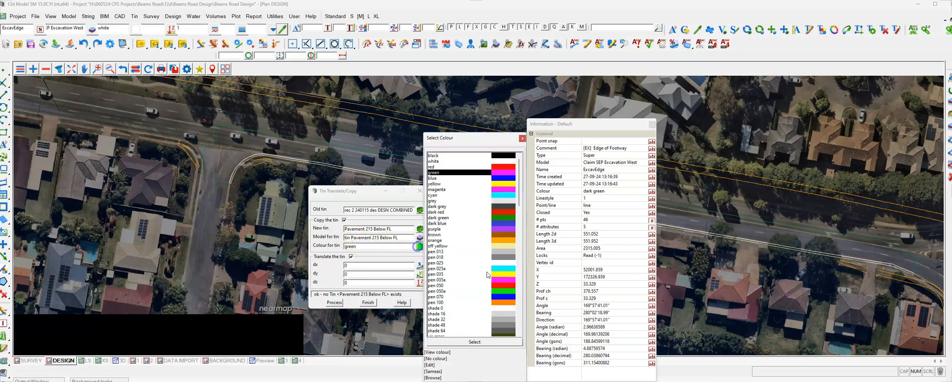
double_click(483, 291)
left_click(392, 326)
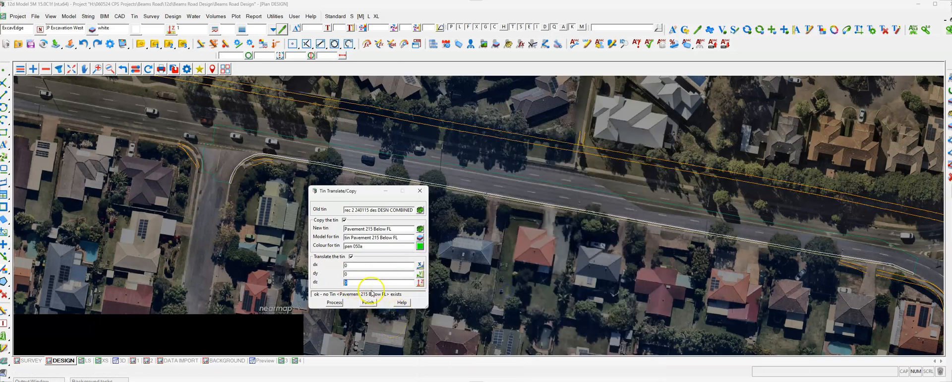
Give the copied tin a negative dz translation, process the copy and finish the command.
left_click(352, 268)
left_click(359, 265)
left_click(353, 281)
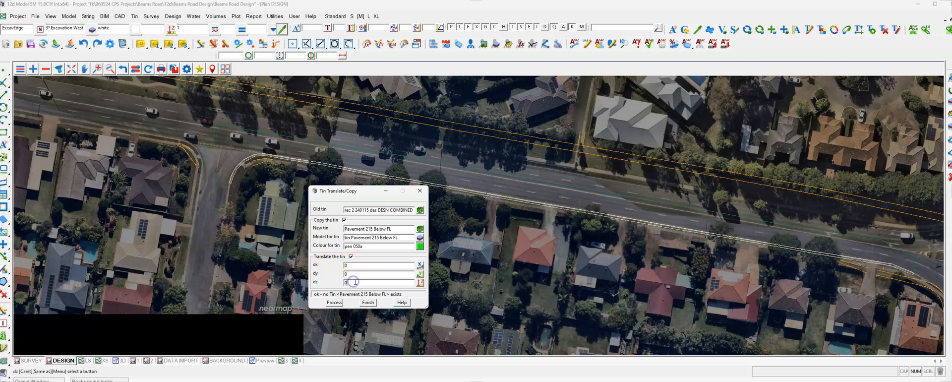
left_click_drag(352, 282, 343, 282)
type("-")
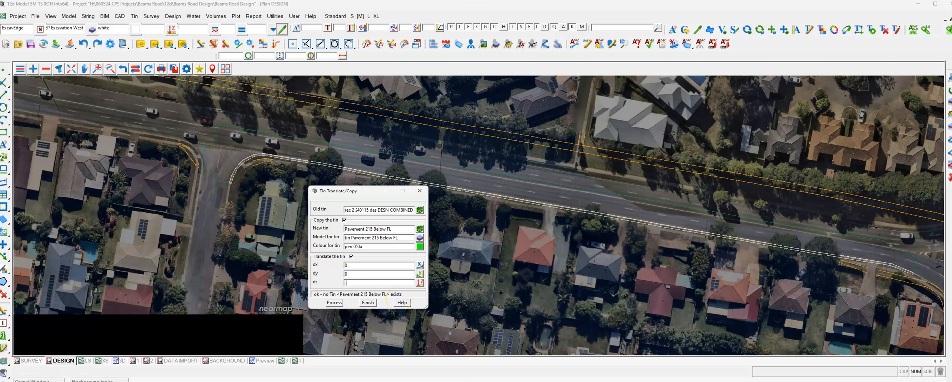
type("02")
left_click(335, 302)
left_click(367, 302)
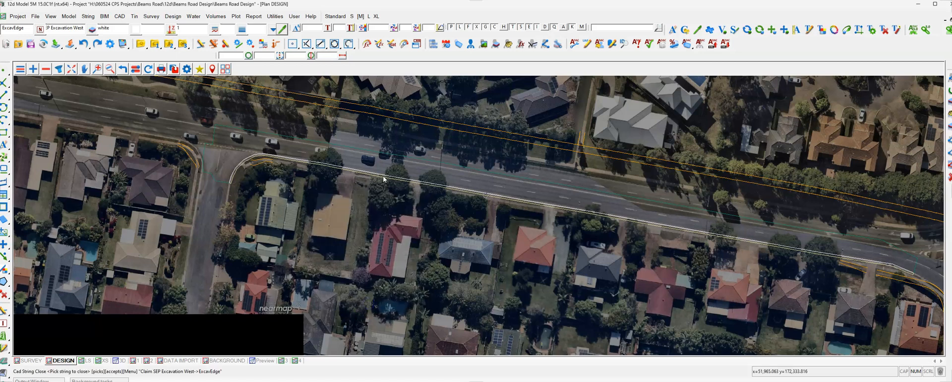
Start an exact tin to tin volume calculation and move its dialog clear of the excavation area.
scroll(302, 176, "down", 3)
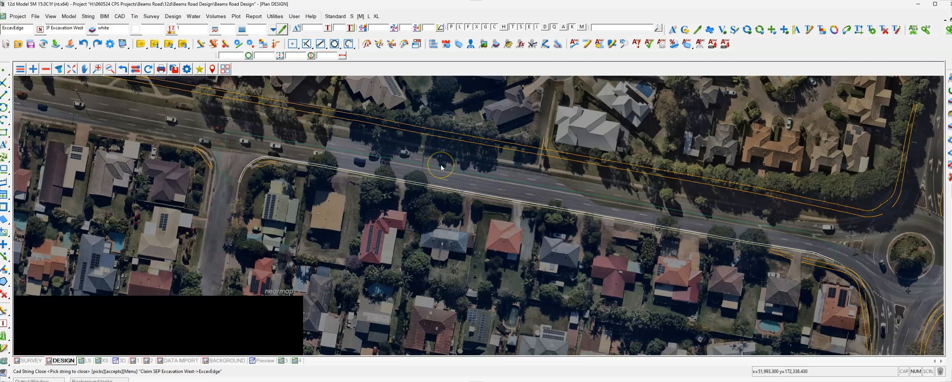
scroll(441, 167, "up", 3)
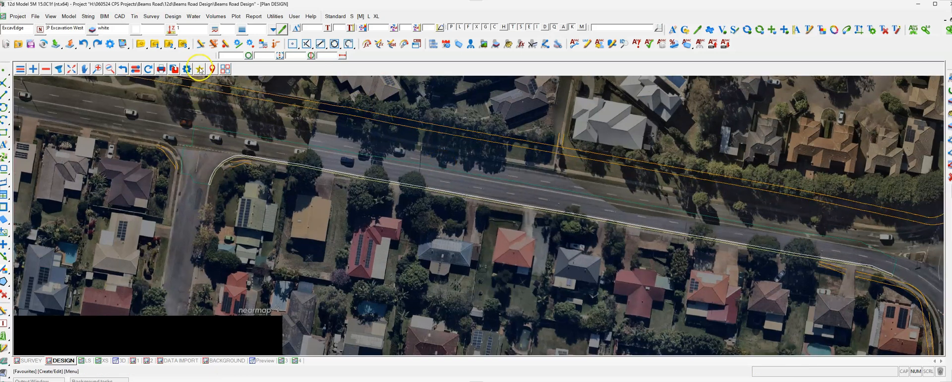
scroll(222, 113, "down", 1)
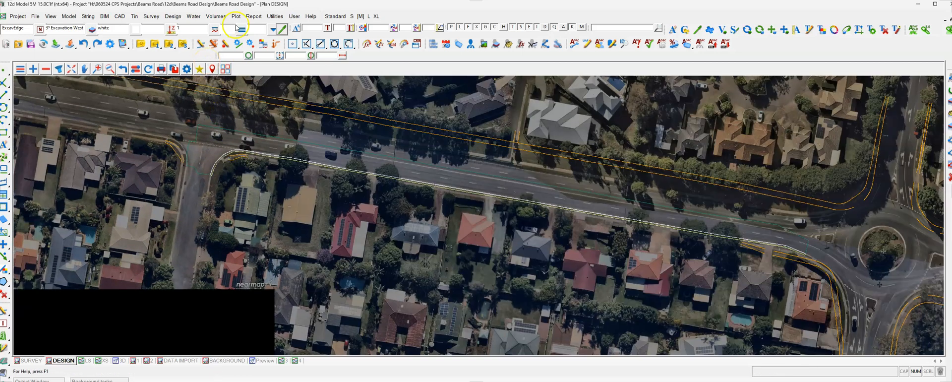
scroll(320, 106, "up", 1)
left_click(215, 16)
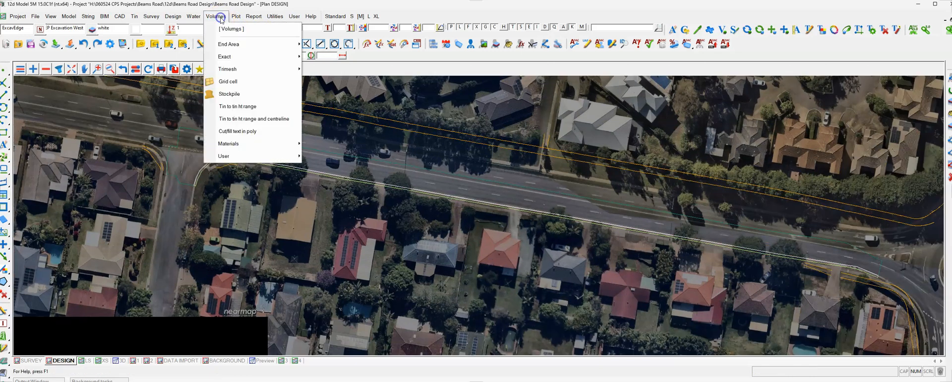
mouse_move(230, 56)
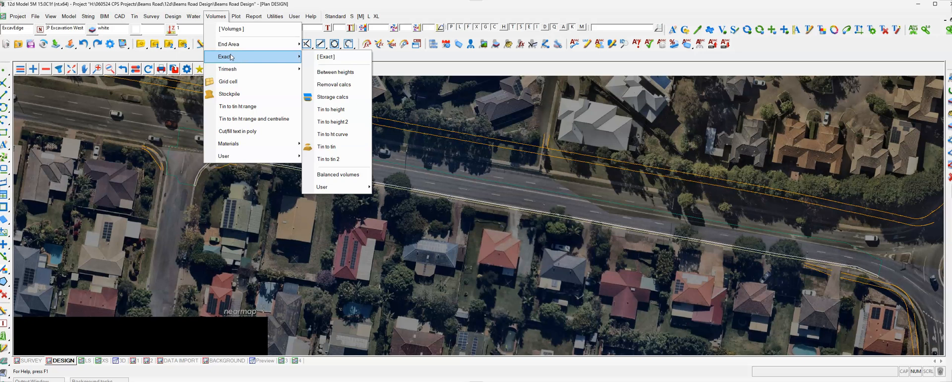
left_click(257, 53)
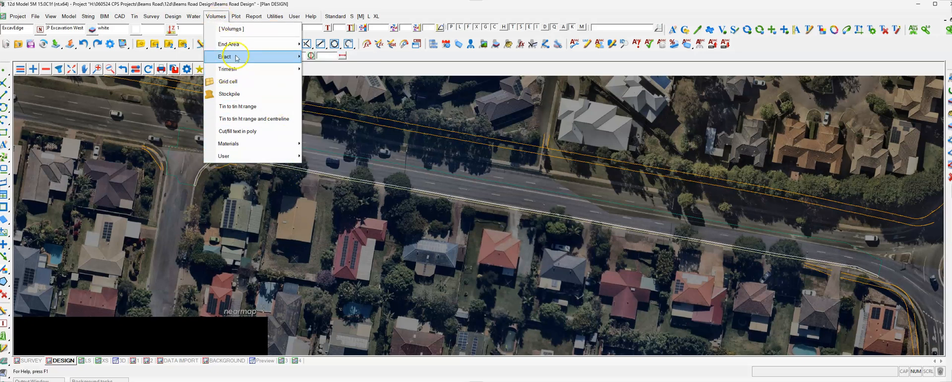
mouse_move(236, 58)
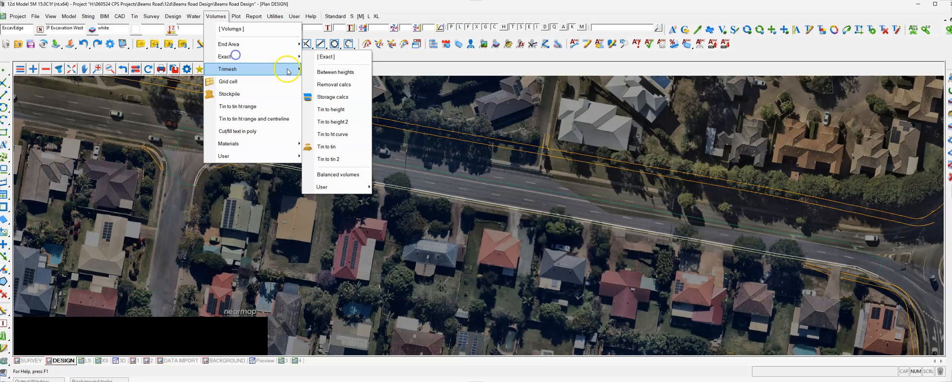
left_click(350, 146)
left_click_drag(418, 148, 133, 128)
scroll(683, 215, "down", 1)
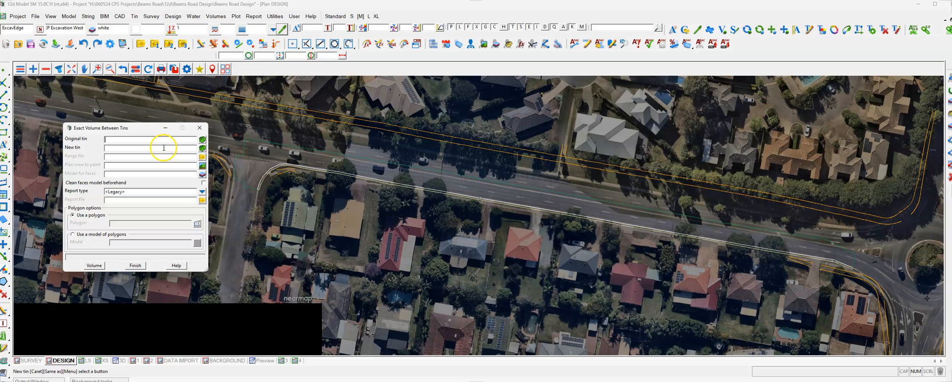
Set the original tin to "rec 230907 survey ns" and the new tin to "Pavement 215 Below FL".
left_click(202, 139)
type("ns")
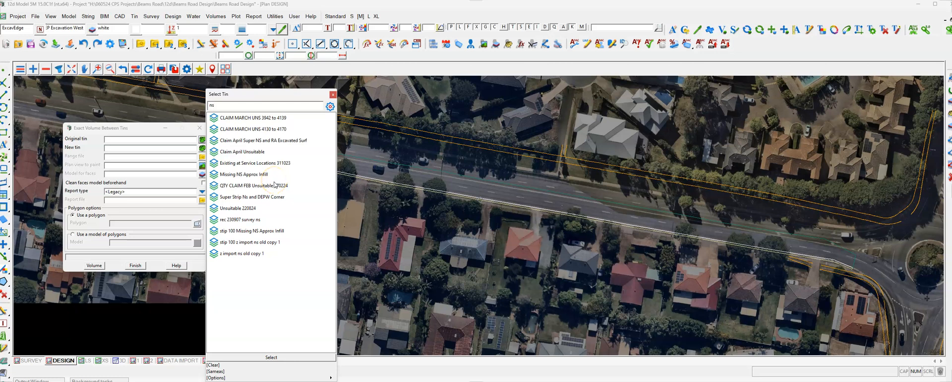
left_click(232, 220)
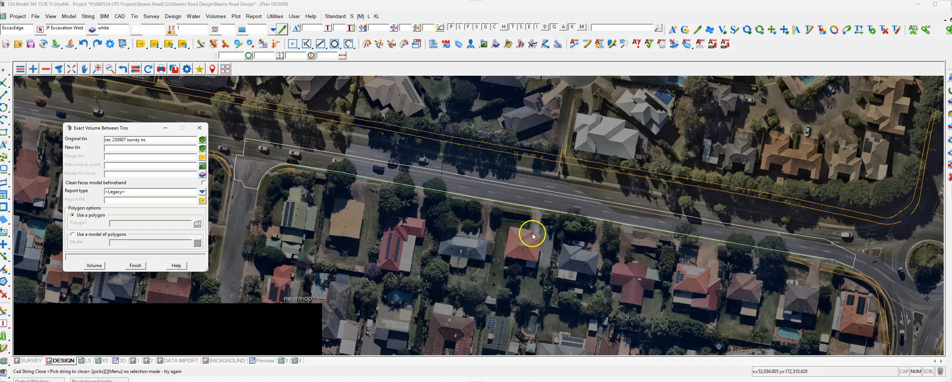
scroll(329, 172, "up", 1)
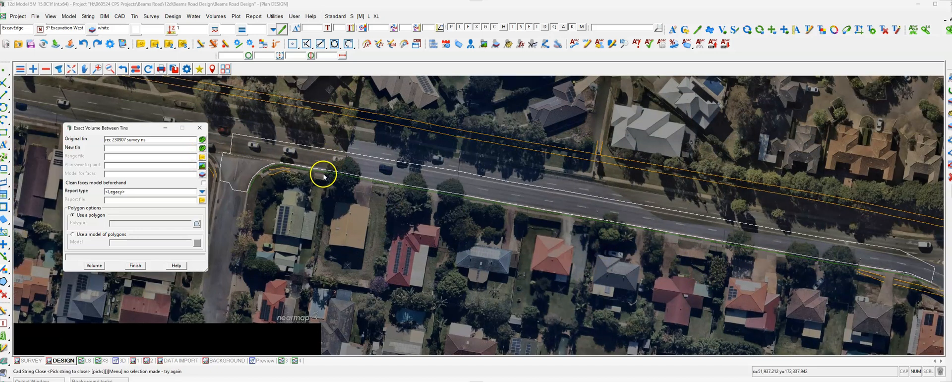
scroll(441, 185, "down", 1)
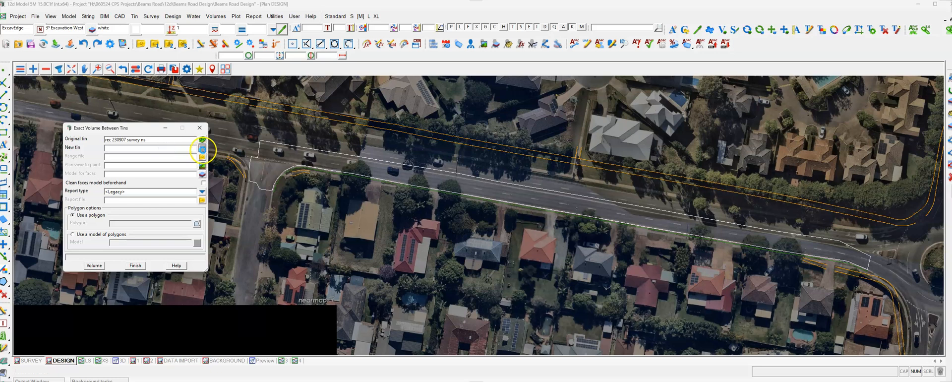
left_click(202, 148)
type("215")
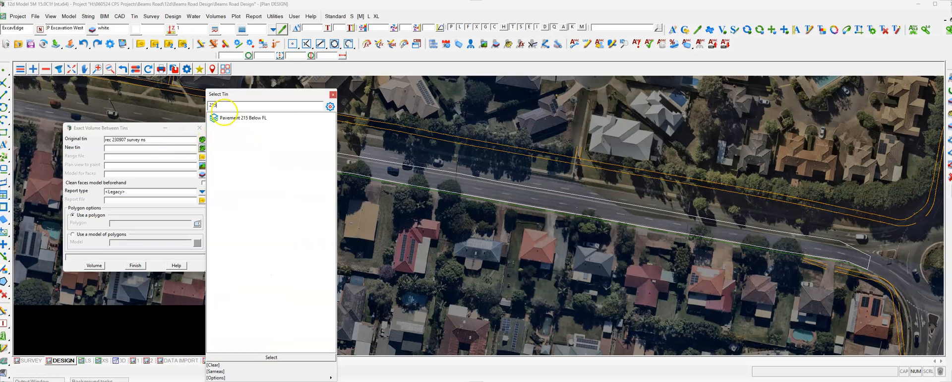
left_click(251, 118)
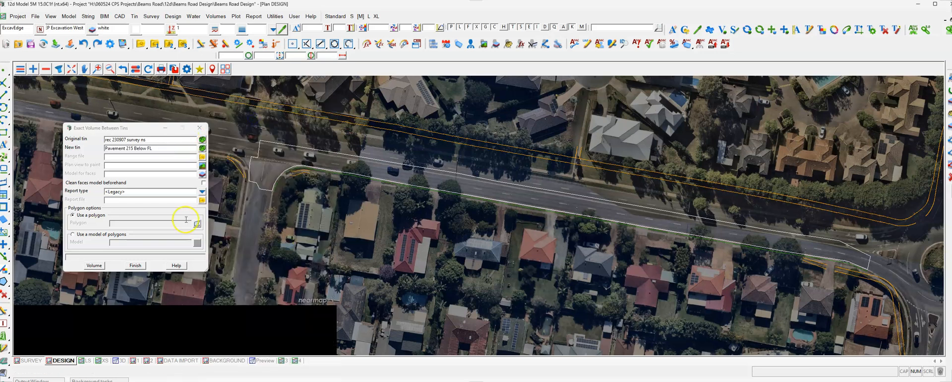
Examine the optional range file, plan view, faces model, report type and polygon settings of the volume calculation.
left_click(163, 149)
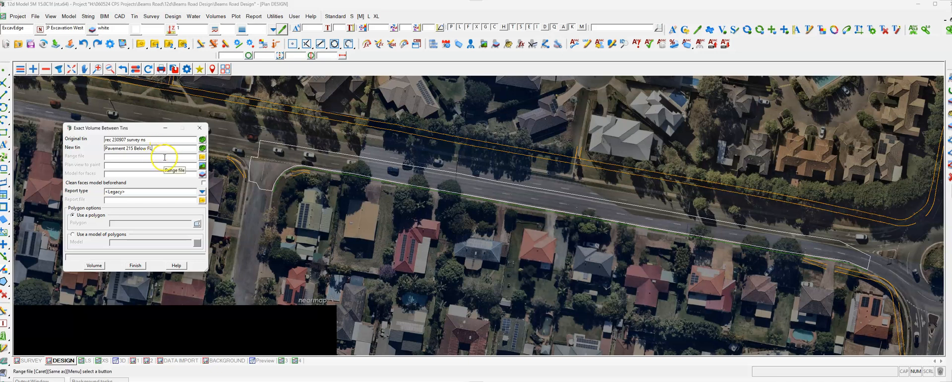
left_click(147, 172)
left_click(152, 163)
left_click(152, 162)
left_click(152, 172)
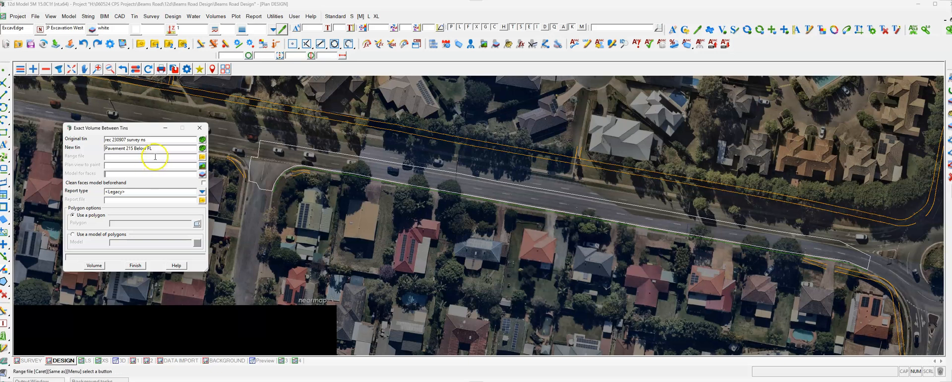
left_click(82, 157)
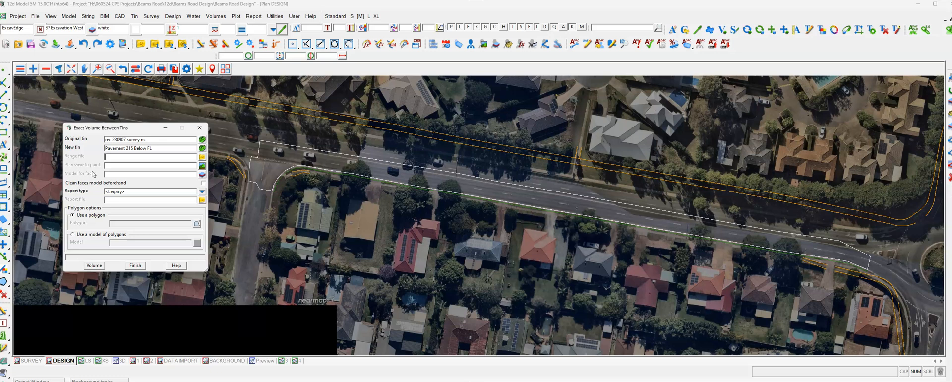
left_click(189, 191)
left_click(201, 191)
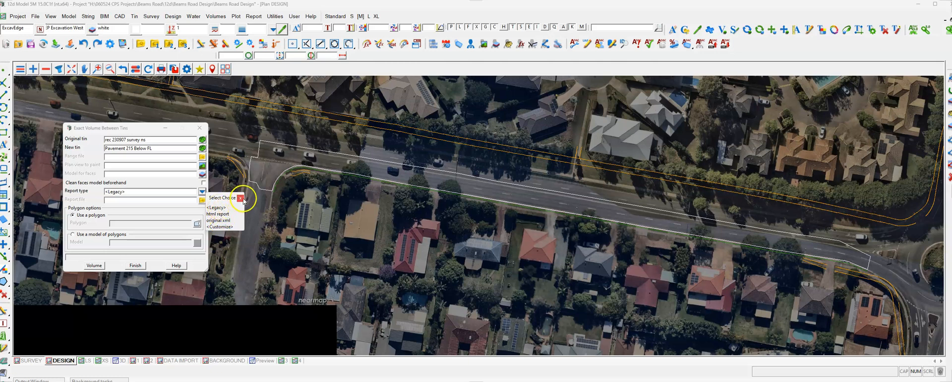
left_click(240, 198)
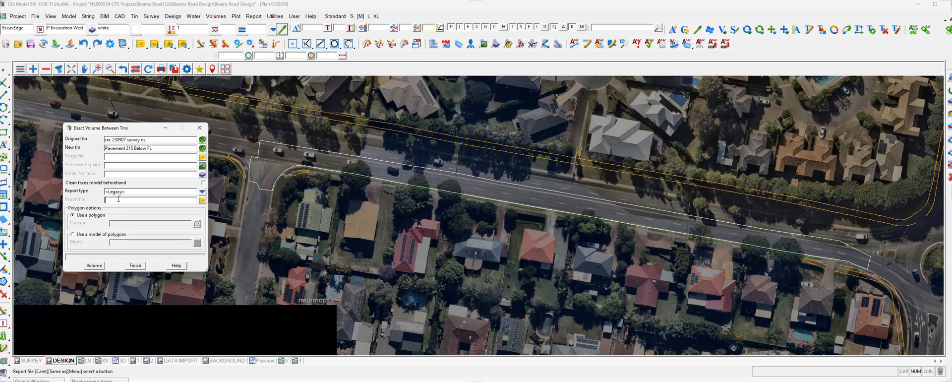
left_click(102, 214)
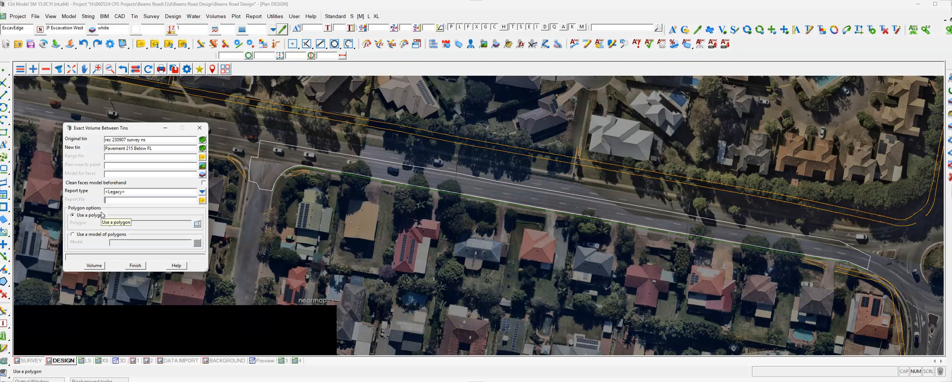
left_click(438, 245)
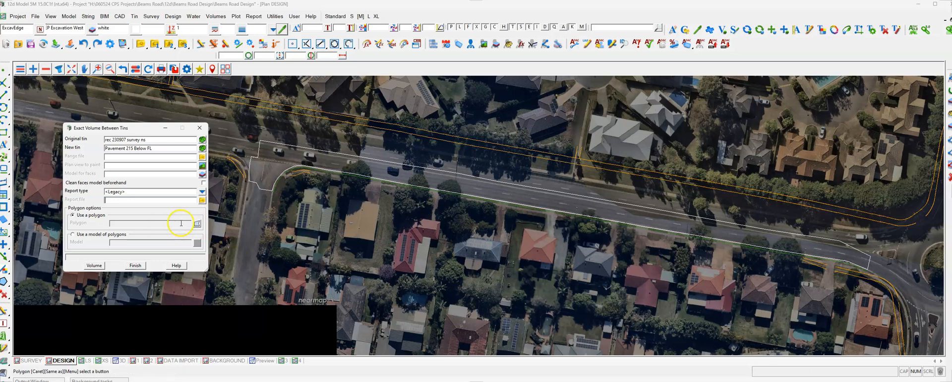
Name the report file "QTY Claim September Tull to Inter West".
left_click(115, 198)
type("QTY")
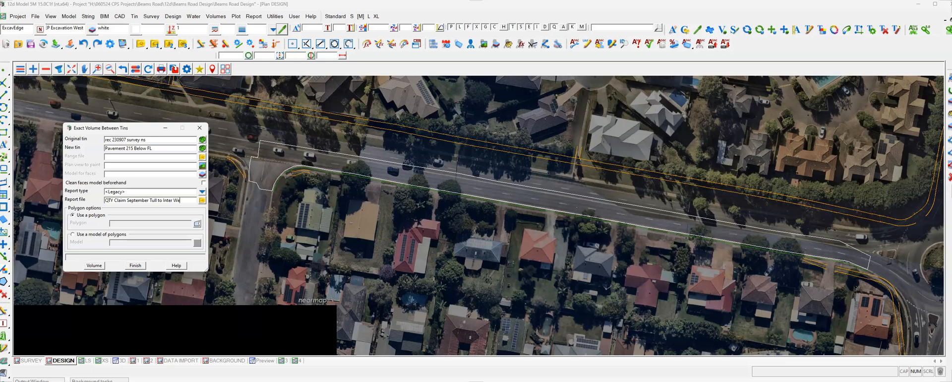
key("Return")
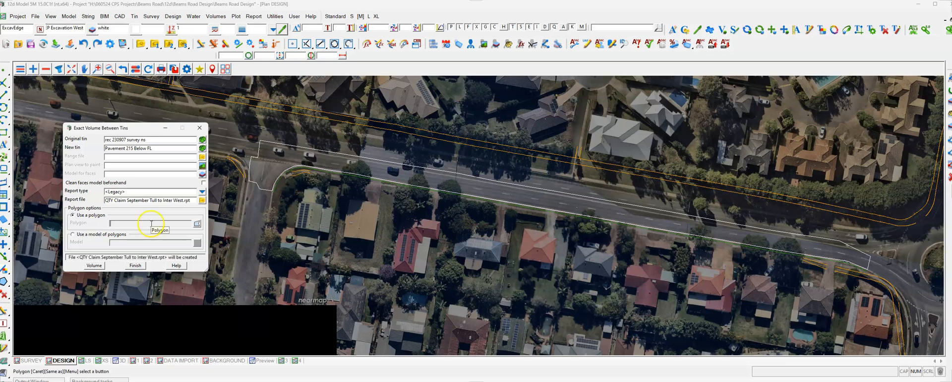
Pick the "Claim SEP Excavation West->ExcavEdge" string as the volume polygon and calculate the volume.
left_click(196, 223)
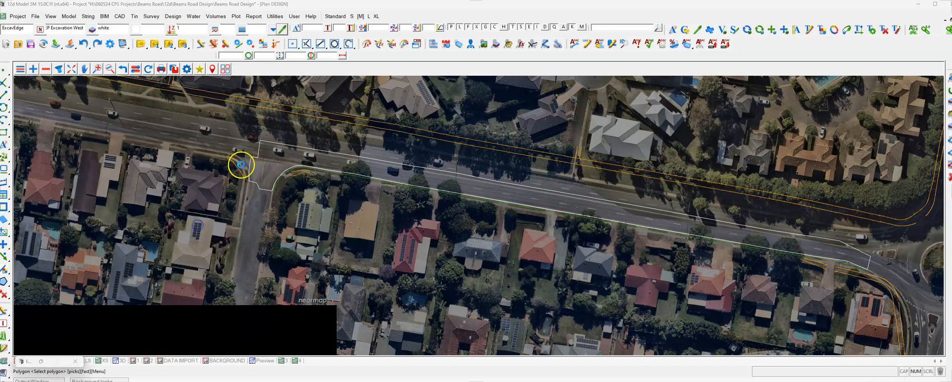
scroll(243, 163, "up", 2)
left_click(338, 138)
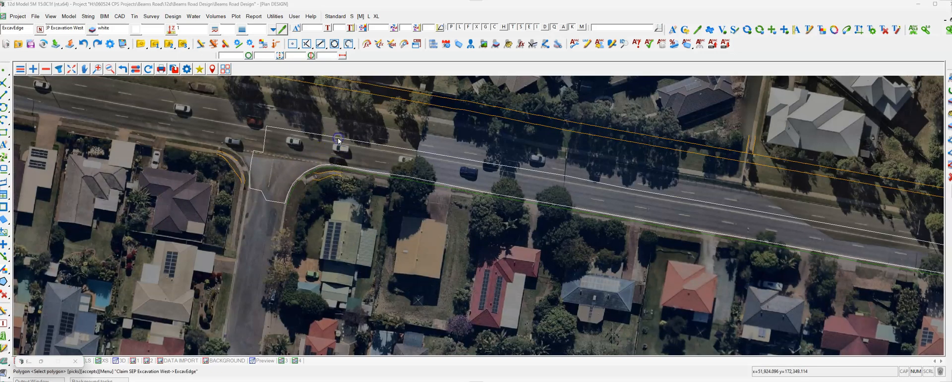
middle_click(337, 138)
scroll(435, 181, "down", 2)
scroll(595, 197, "up", 1)
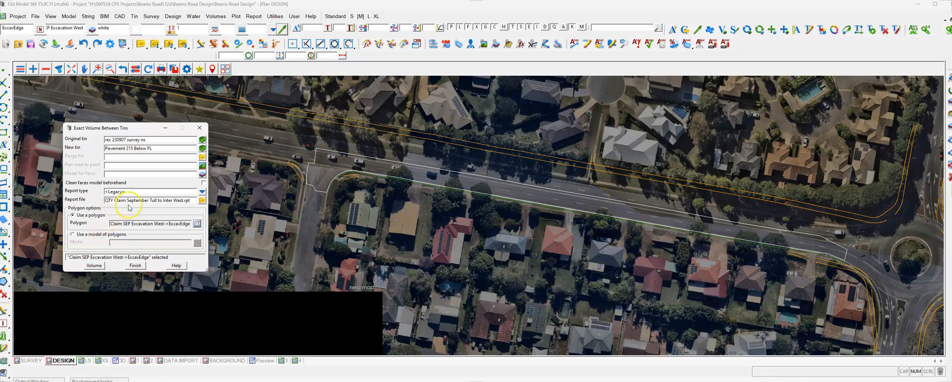
left_click(94, 265)
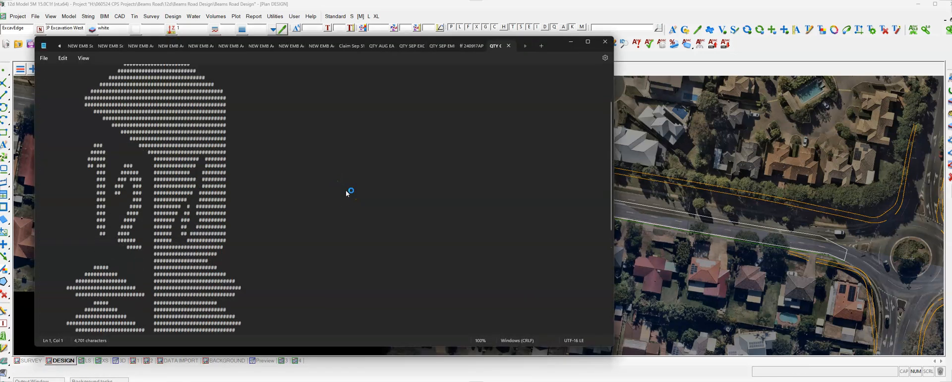
Read the total cut, fill and balance in the volume report, then minimise the report.
scroll(346, 190, "down", 10)
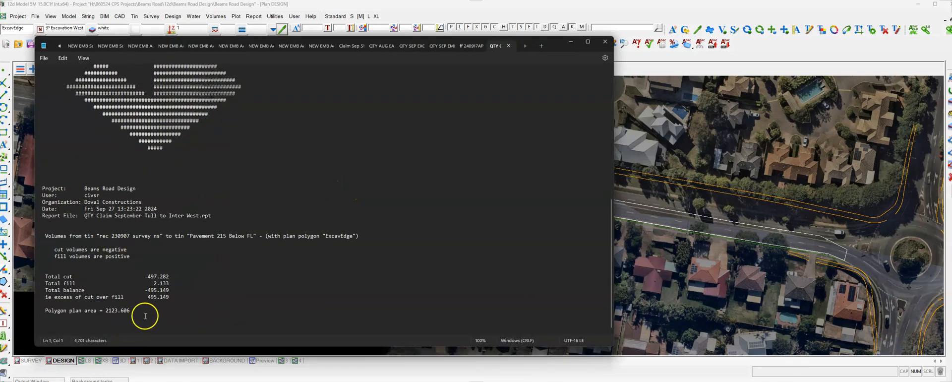
left_click(120, 294)
mouse_move(193, 298)
left_mouse_down()
mouse_move(193, 312)
mouse_move(193, 295)
left_mouse_up()
left_click_drag(81, 278, 169, 284)
left_click(151, 292)
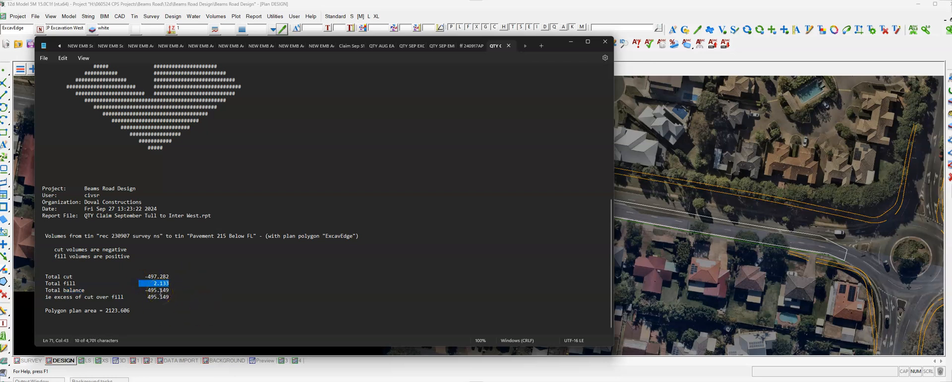
left_click(218, 289)
left_click(170, 276)
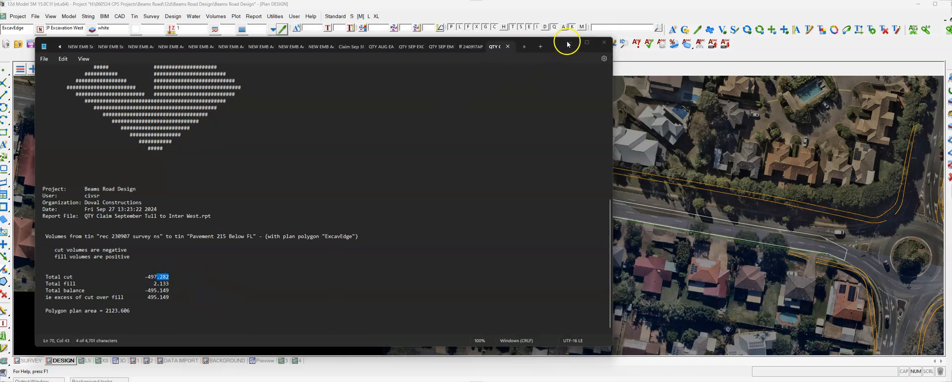
left_click(571, 42)
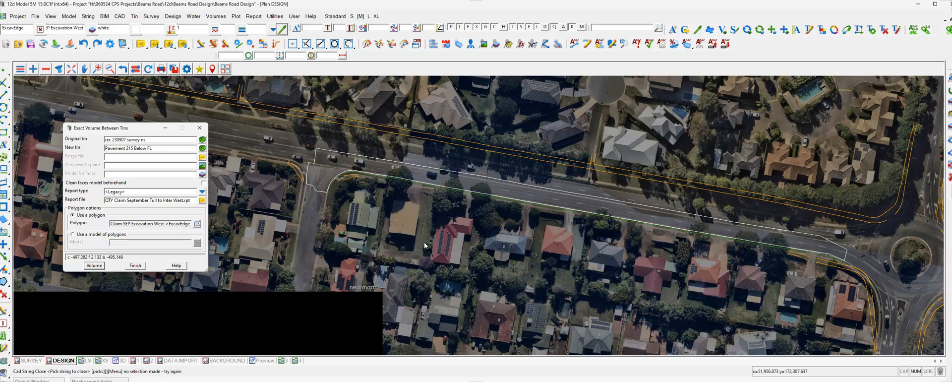
Change the original tin of the volume calculation to "Pavement 215 Below FL".
left_click(380, 245)
scroll(333, 183, "up", 3)
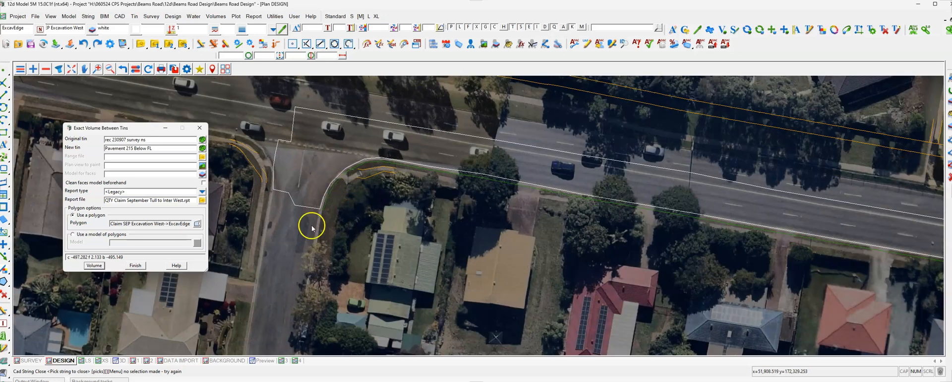
scroll(335, 213, "up", 1)
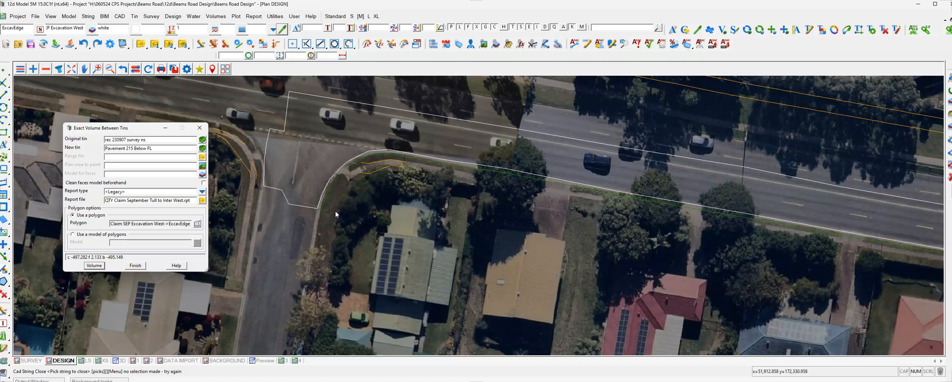
left_click(203, 140)
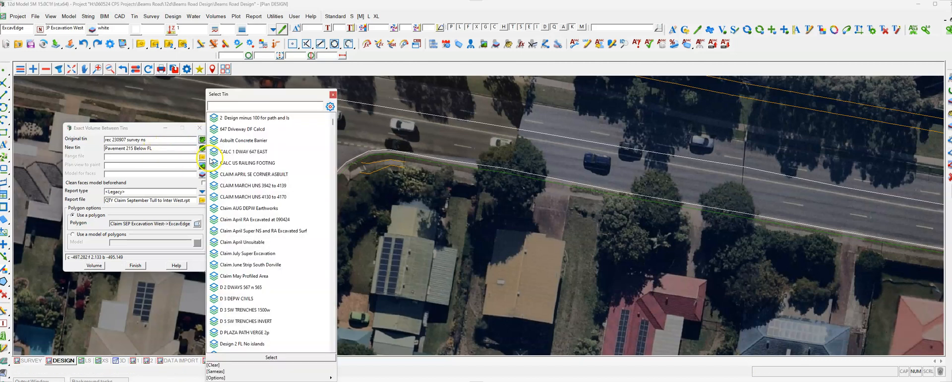
type("215")
left_click(267, 118)
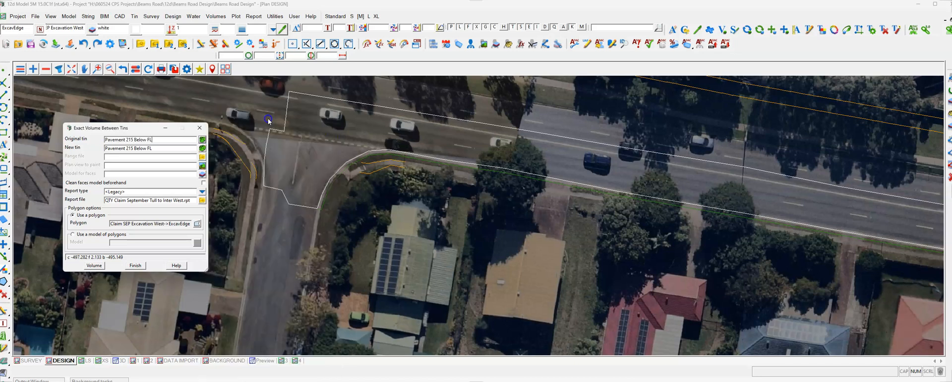
Set the new tin of the volume calculation to "Design 2 FL No islands 515".
left_click(202, 149)
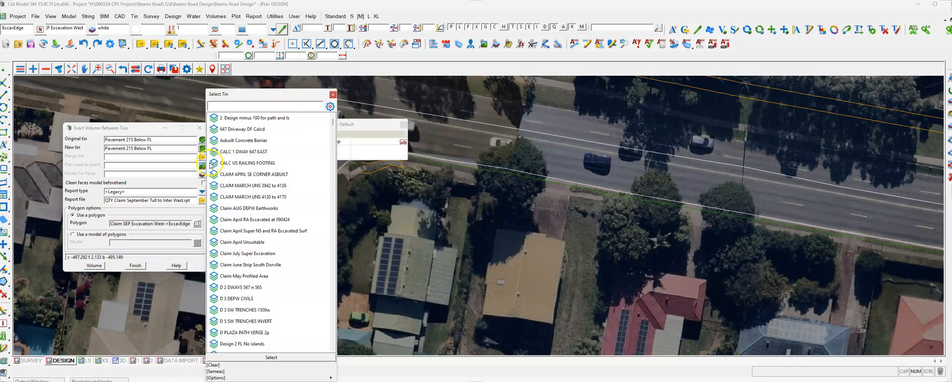
type("515")
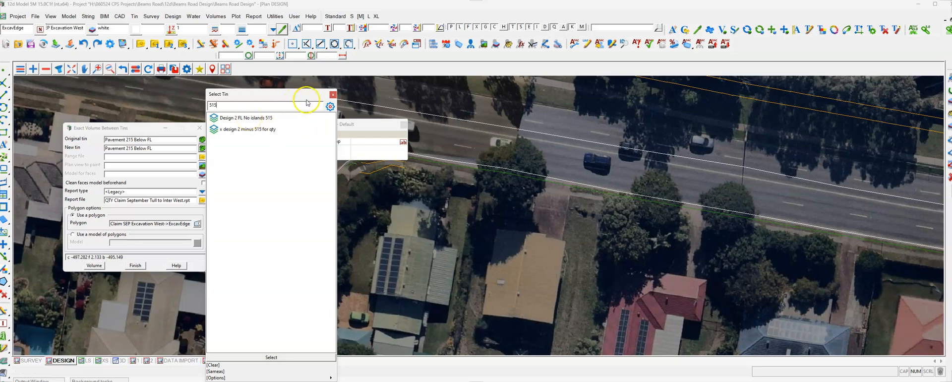
left_click(249, 119)
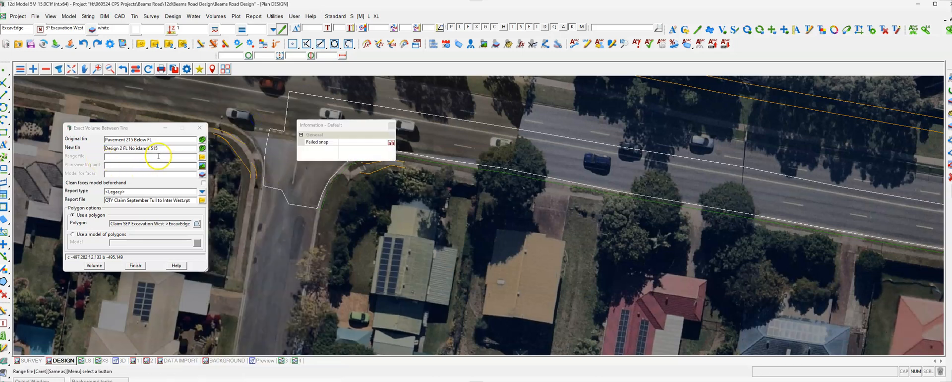
Pick the "Claim SEP Excavation West->ExcavEdge" string again as the polygon and calculate the volume between the two tins.
left_click(197, 223)
left_click(375, 157)
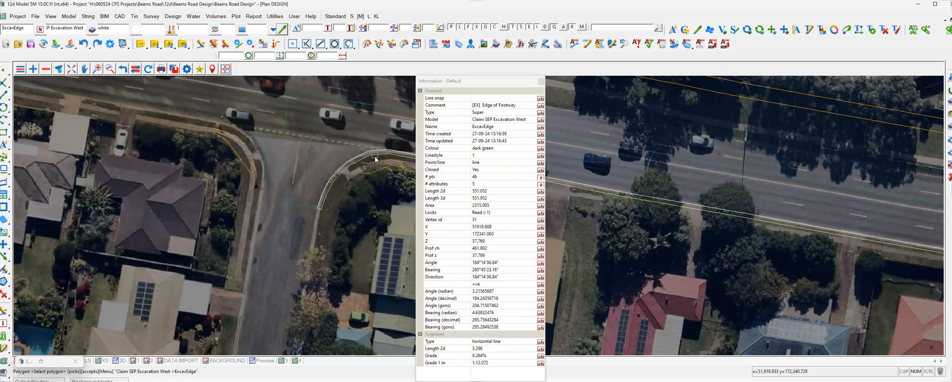
middle_click(375, 159)
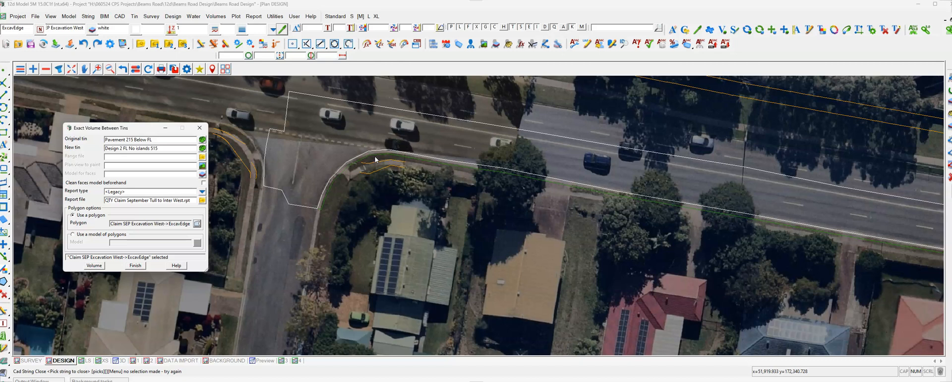
scroll(325, 159, "down", 2)
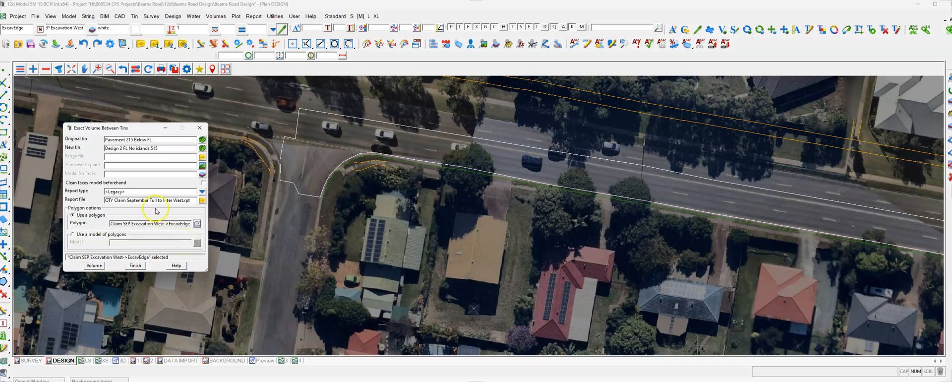
left_click(99, 266)
left_click(96, 266)
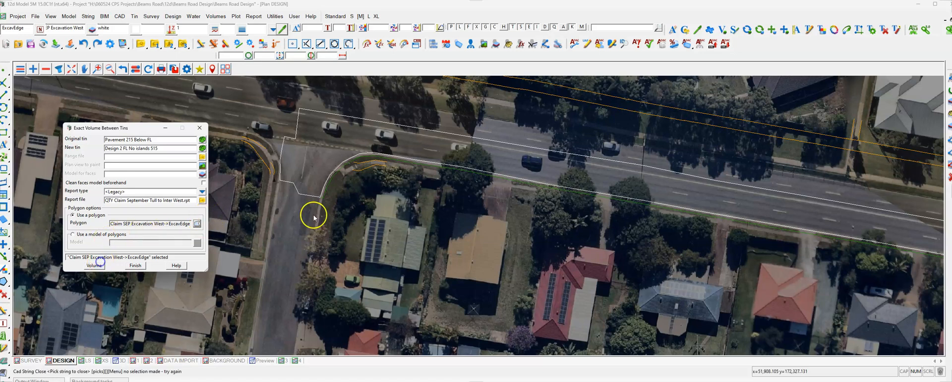
left_click(96, 266)
left_click(444, 213)
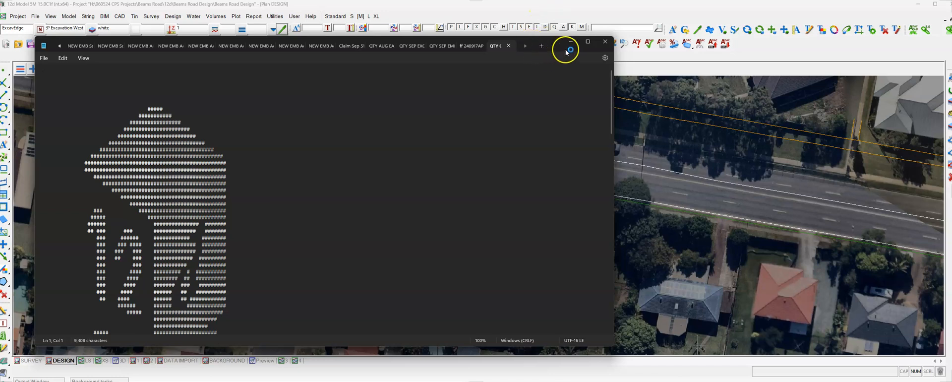
Minimise the volume report and read the cut, fill and balance in the volume calculation's message line.
left_click(570, 42)
left_click_drag(87, 258, 72, 258)
left_click(137, 256)
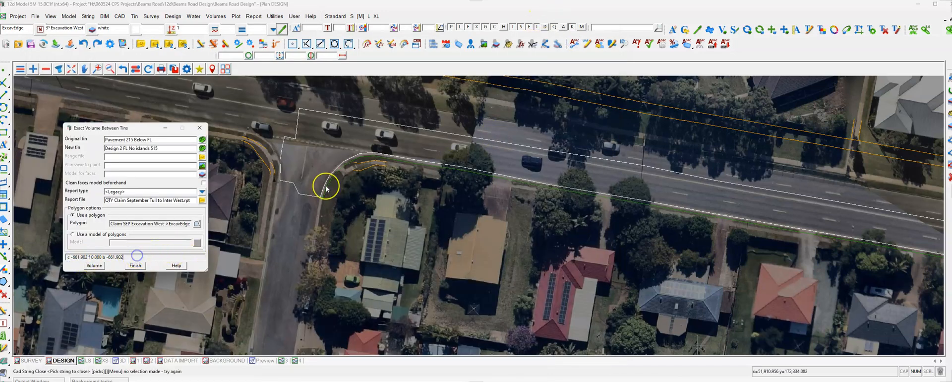
Apply a dark green Solid Fill to the "Claim SEP Excavation West->ExcavEdge" polygon, accepting the default blend.
scroll(326, 188, "down", 1)
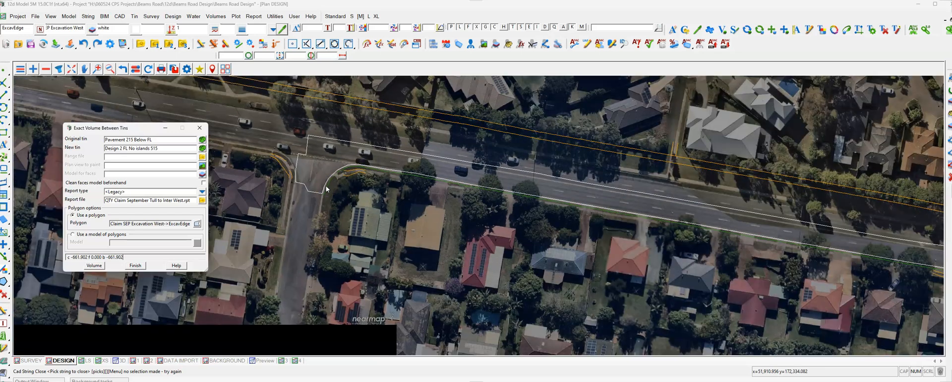
scroll(327, 188, "down", 1)
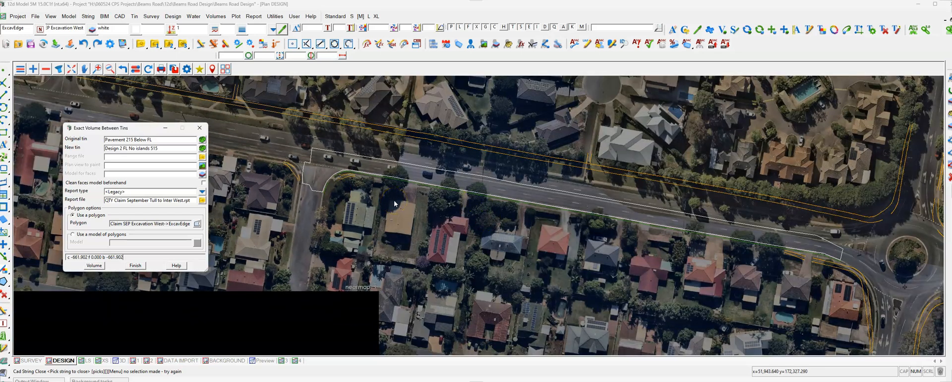
scroll(588, 207, "up", 1)
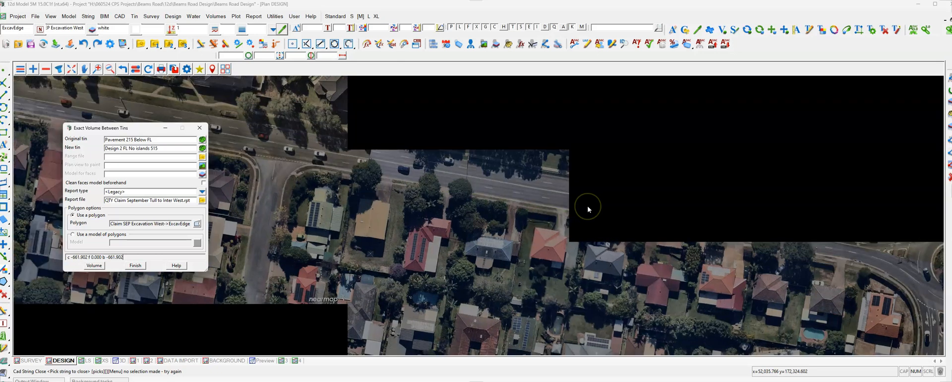
scroll(485, 225, "down", 1)
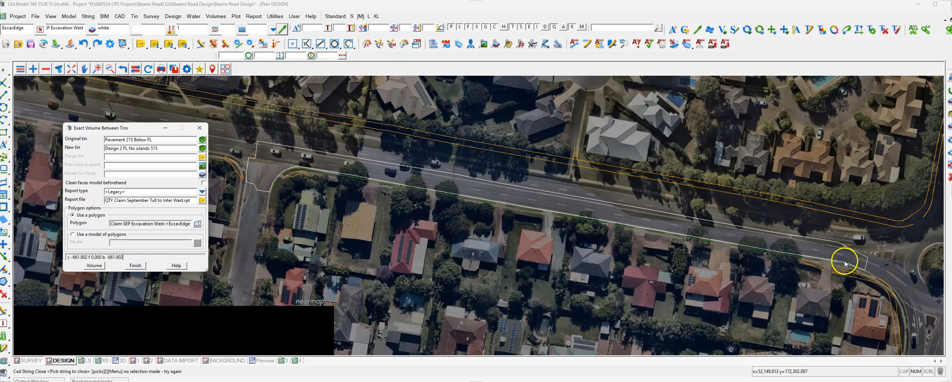
left_click(5, 221)
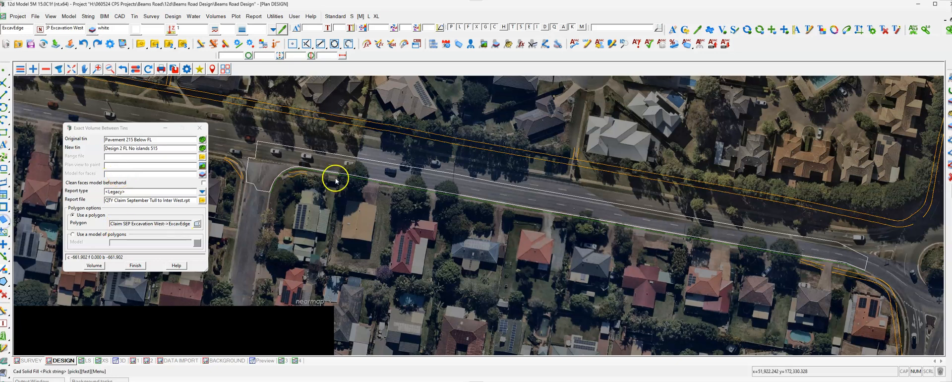
scroll(320, 137, "up", 1)
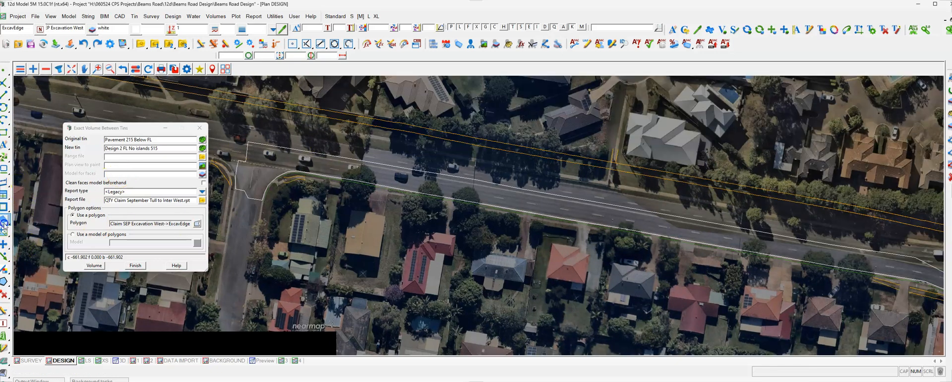
left_click(371, 163)
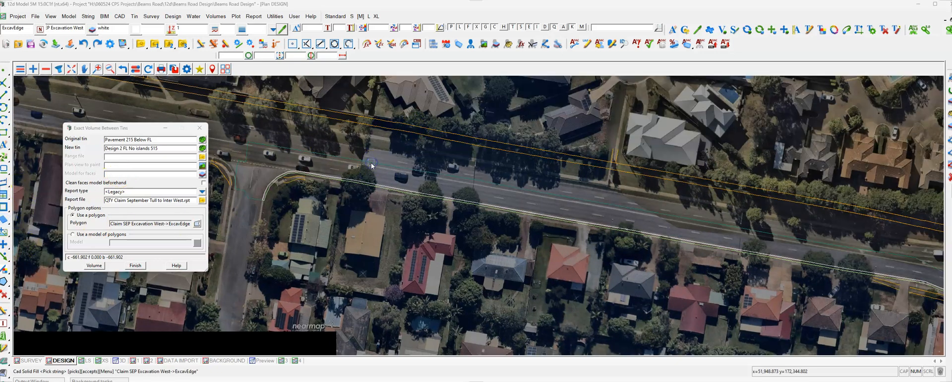
middle_click(371, 162)
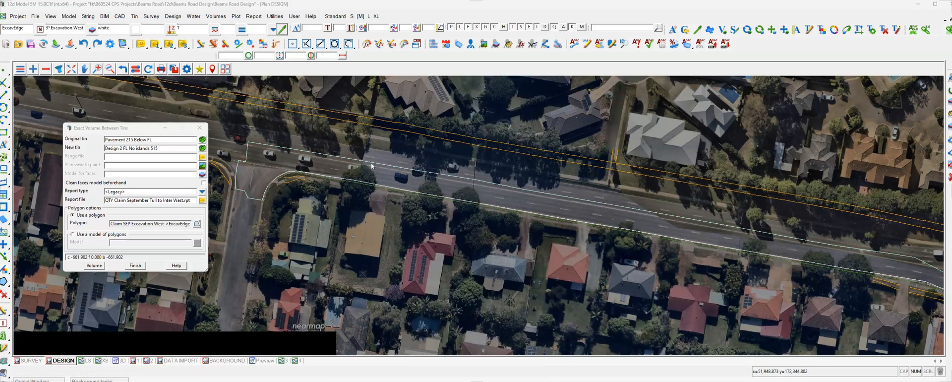
left_click(415, 167)
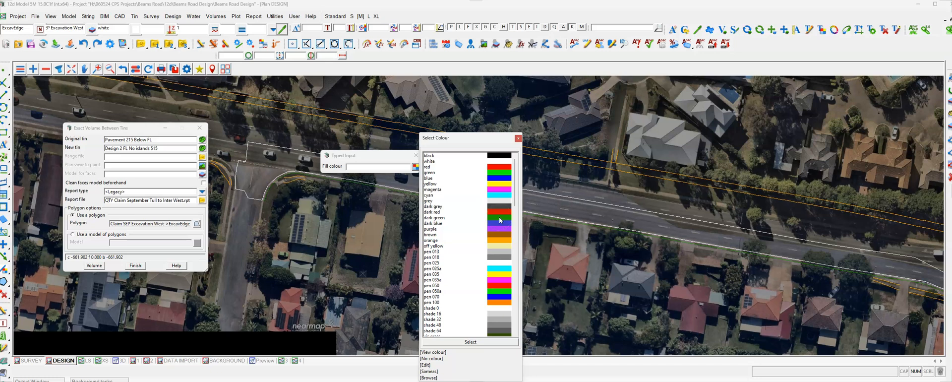
double_click(499, 219)
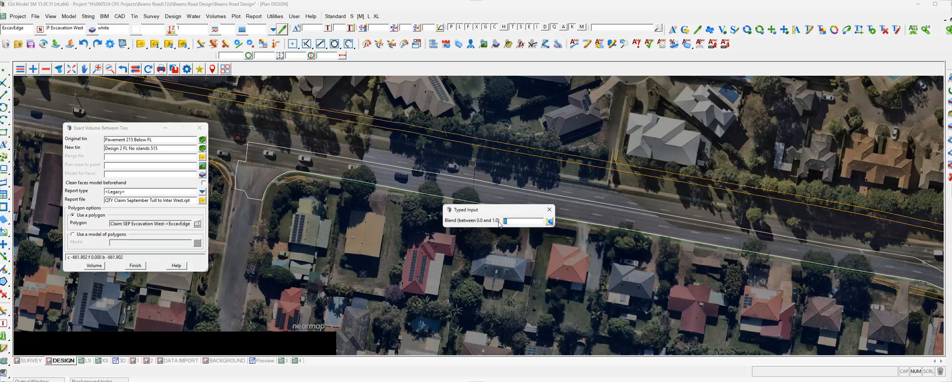
key("Return")
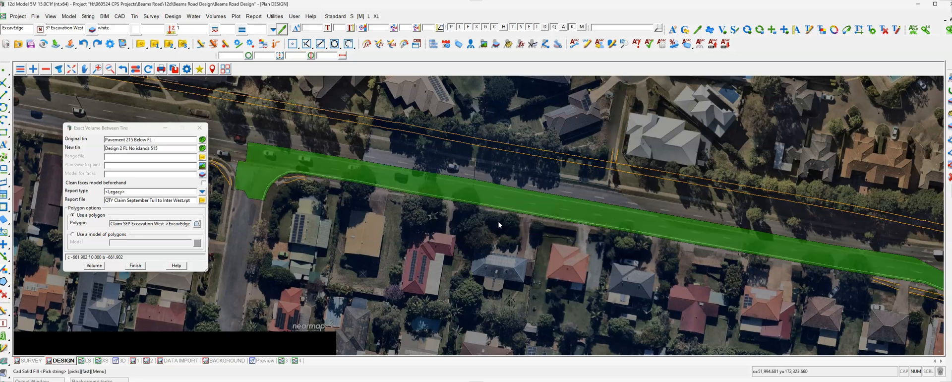
scroll(498, 224, "down", 2)
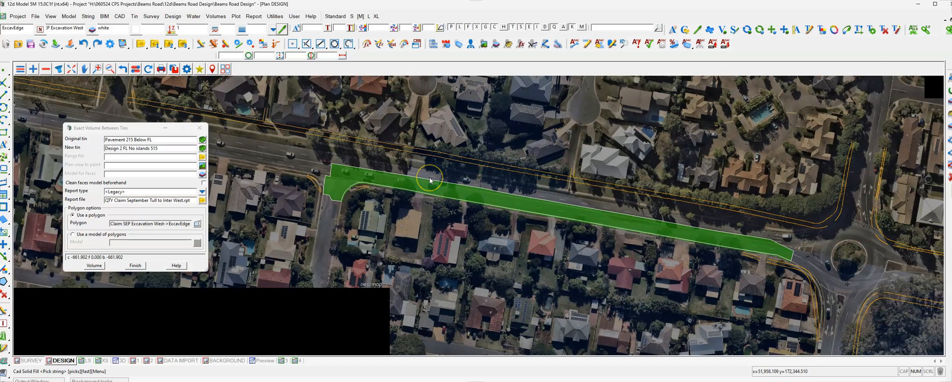
scroll(369, 183, "up", 1)
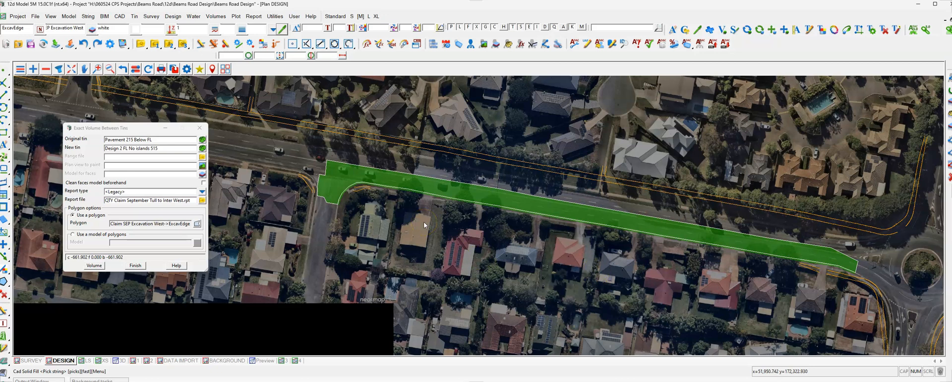
scroll(405, 192, "down", 1)
scroll(405, 191, "up", 1)
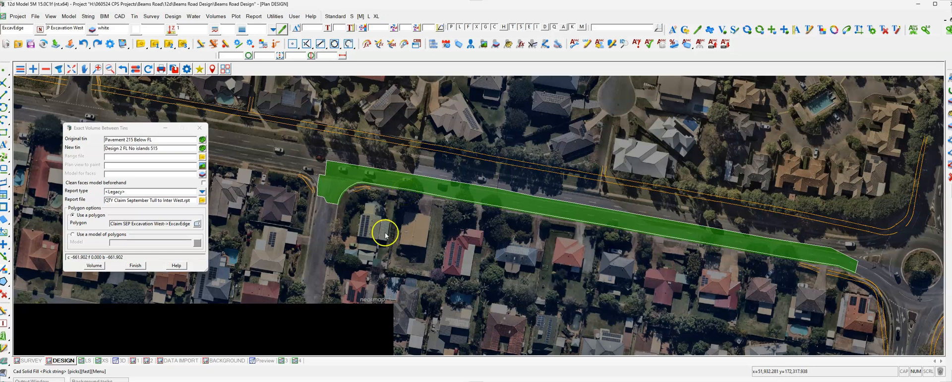
scroll(691, 249, "down", 1)
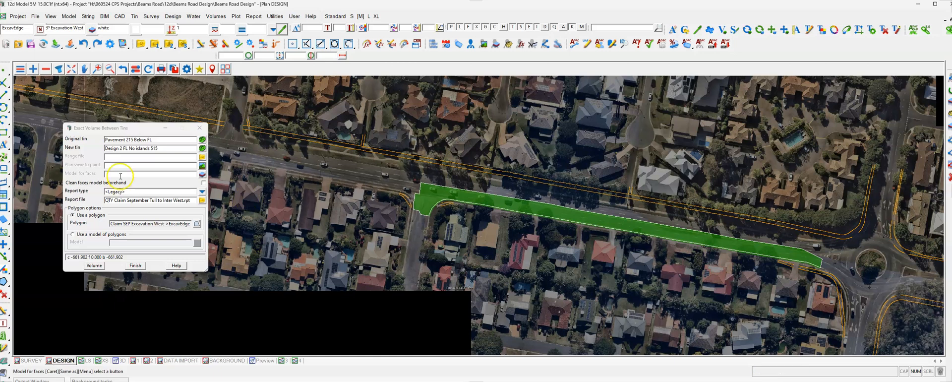
left_click(126, 158)
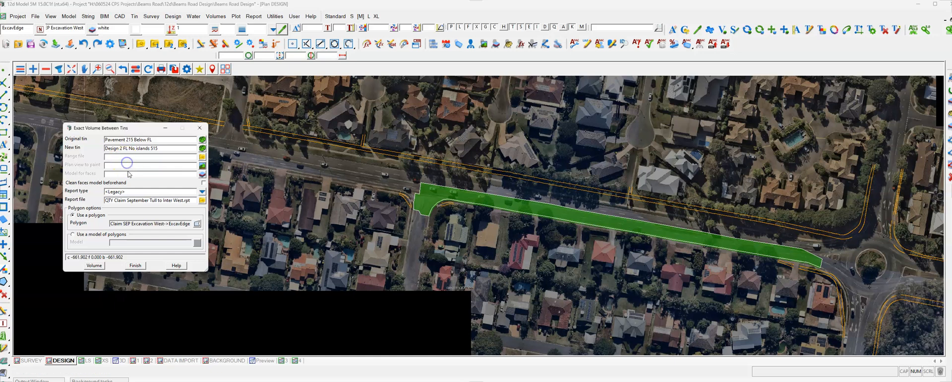
left_click(128, 174)
left_click(126, 164)
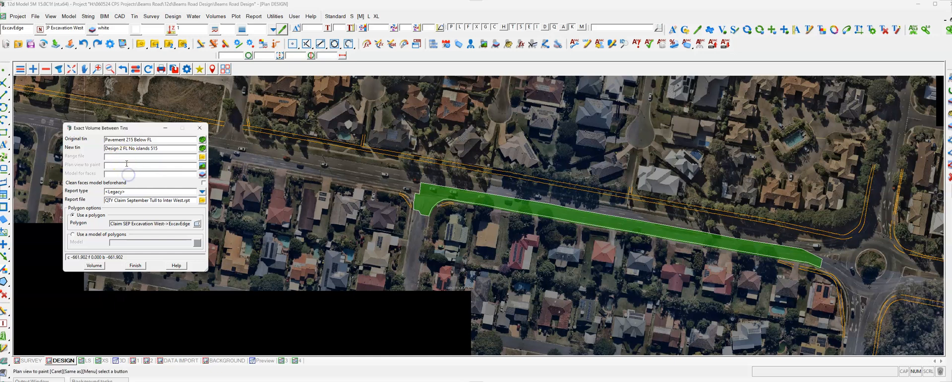
left_click(116, 175)
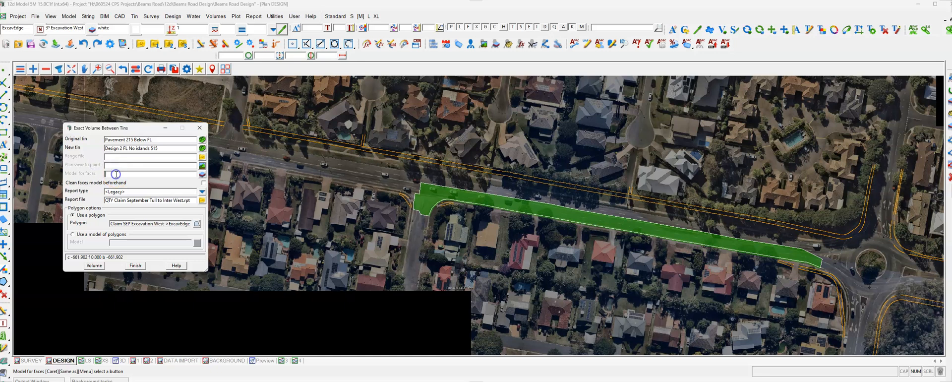
left_click(117, 164)
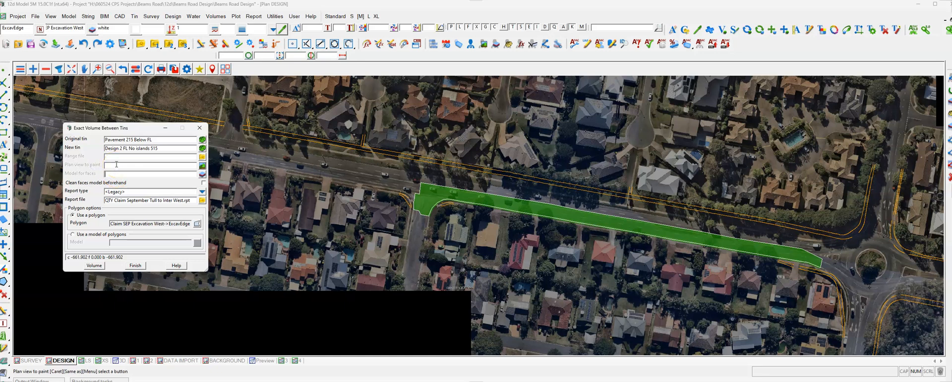
left_click(136, 156)
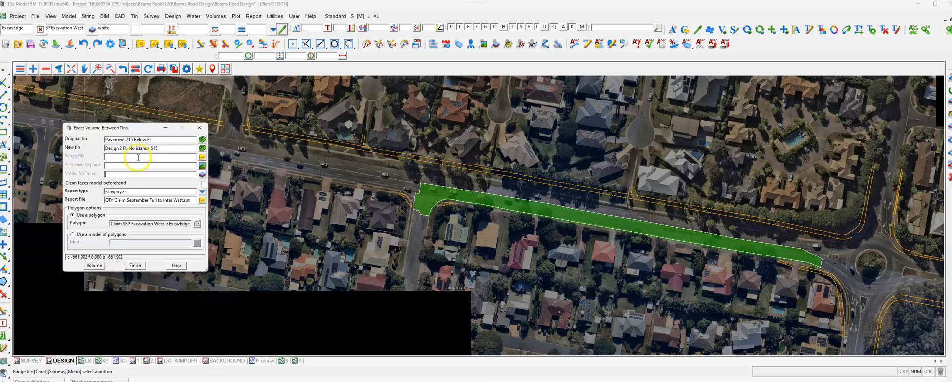
Name "cut to fill" as the range file of the volume calculation.
left_click(202, 156)
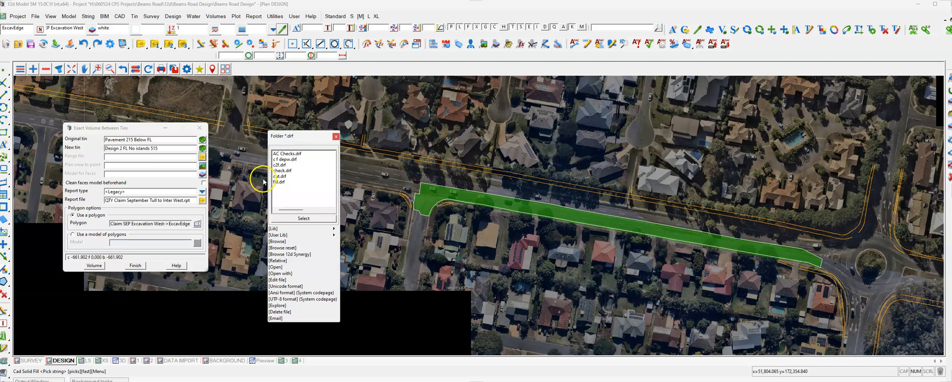
left_click(105, 157)
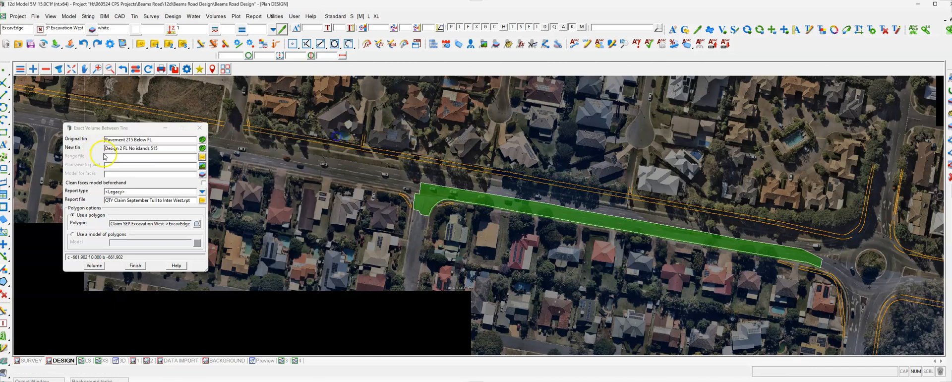
left_click(203, 158)
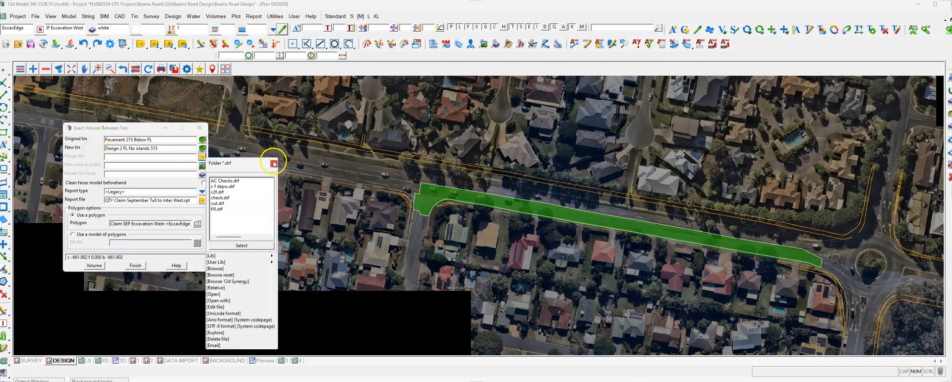
left_click(274, 164)
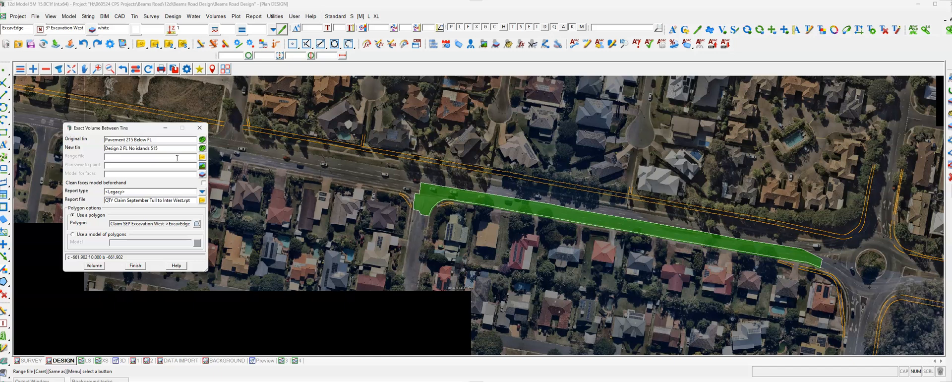
type("cut to fill")
left_click(151, 166)
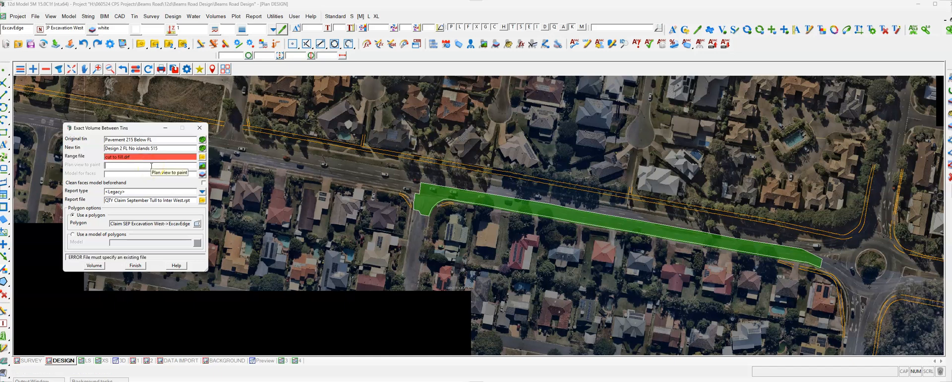
Open the cut to fill.drf range file for editing as a depth range file.
left_click(202, 156)
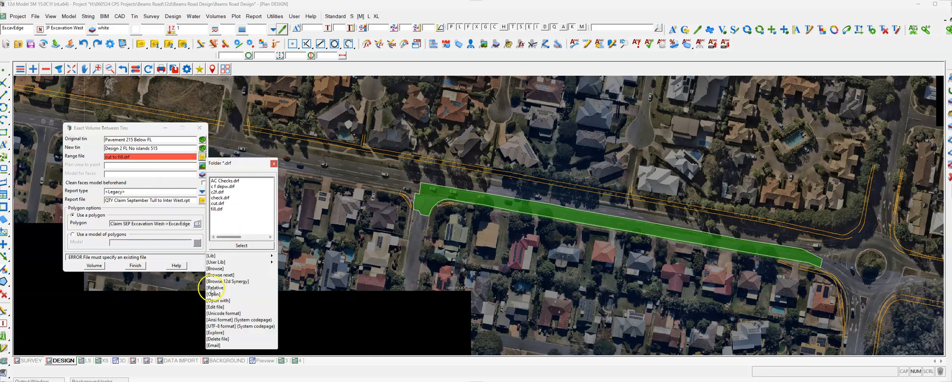
left_click(272, 162)
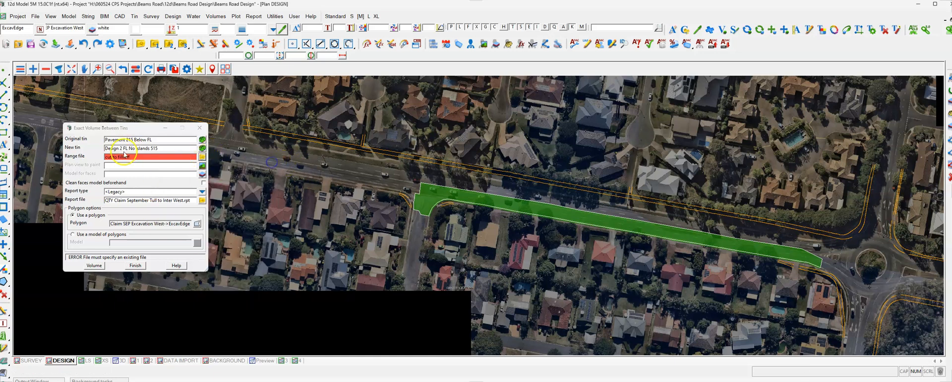
left_click(203, 157)
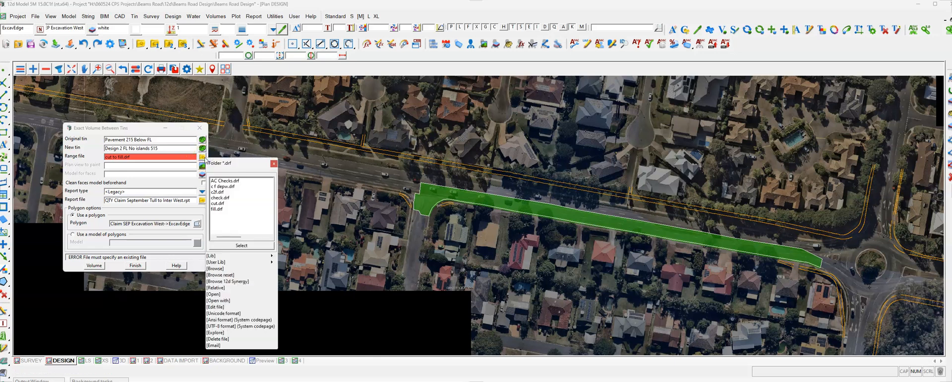
left_click(220, 295)
left_click(286, 227)
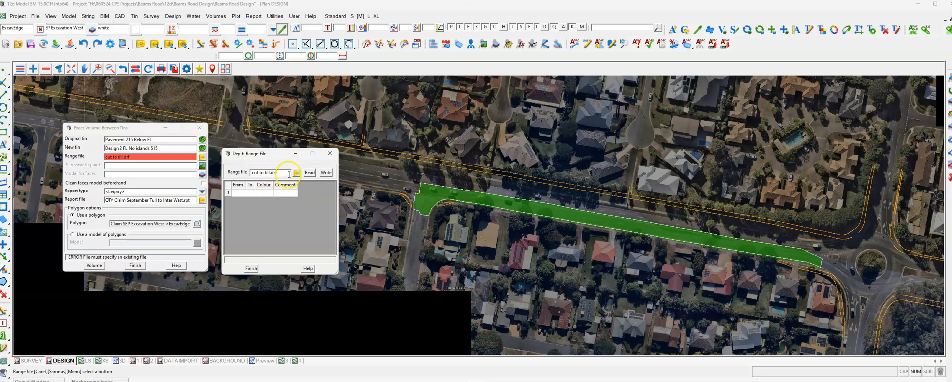
Start the first depth range at -9999 and widen the To column.
left_click(236, 194)
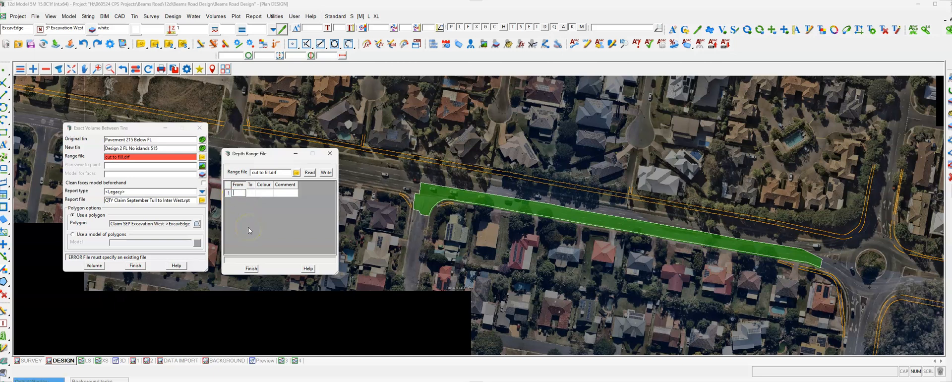
type("-9999")
left_click(253, 193)
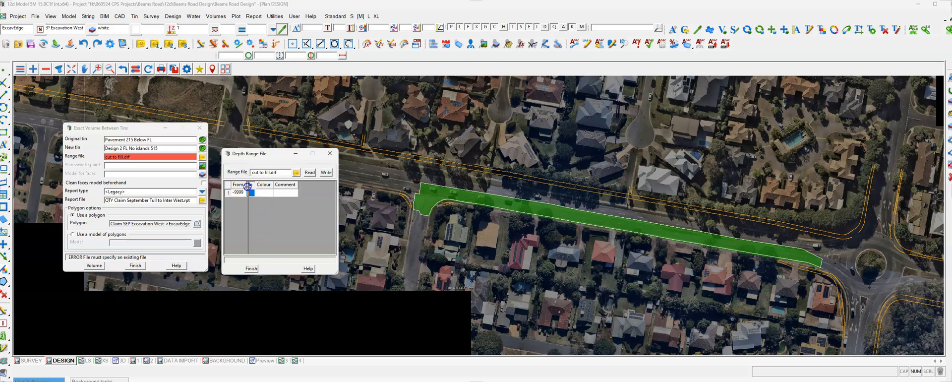
mouse_move(257, 186)
left_mouse_down()
mouse_move(268, 187)
mouse_move(256, 186)
left_mouse_up()
Set the first depth range to run from -5 to 0 and select its colour cell.
double_click(239, 192)
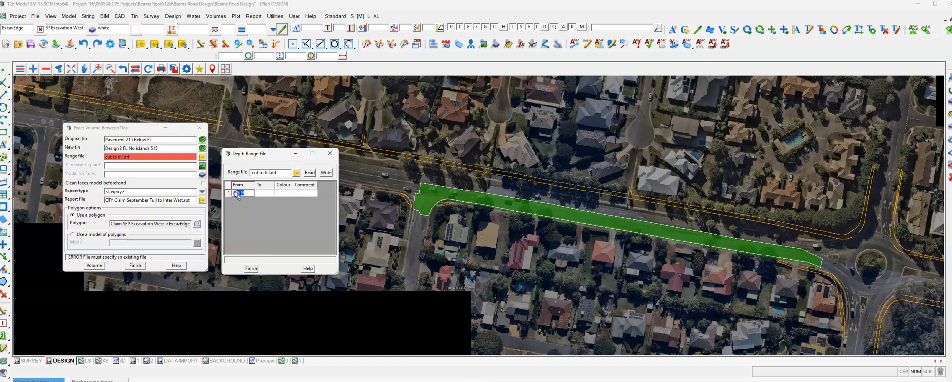
type("-5")
left_click(262, 193)
left_click(255, 214)
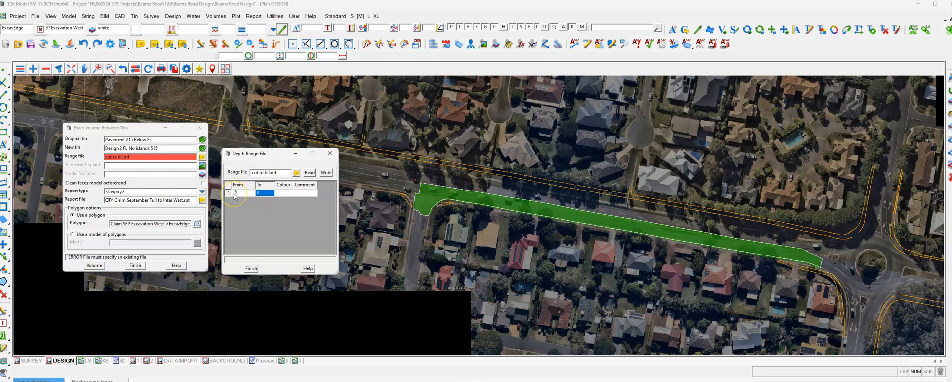
left_click(265, 198)
left_click(276, 193)
left_click(276, 193)
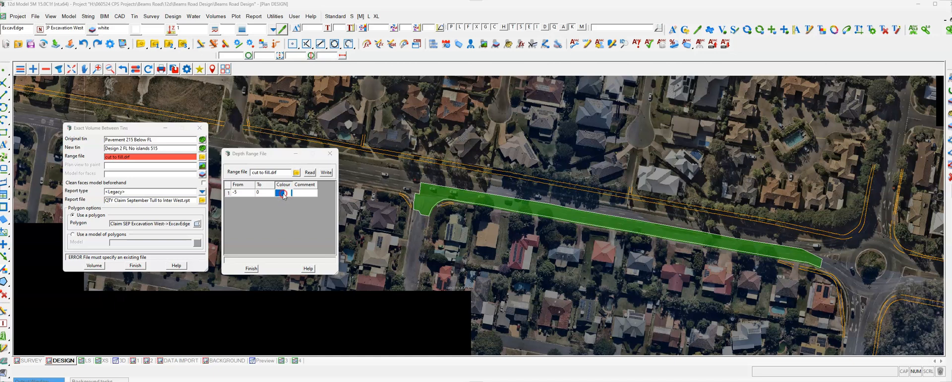
left_click(276, 193)
Change the From value of the first depth range to -9999.
left_click(244, 192)
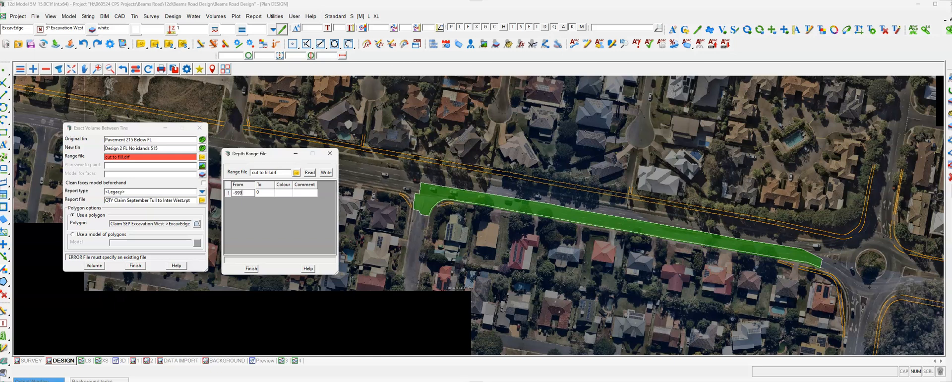
left_click(248, 197)
left_click(284, 194)
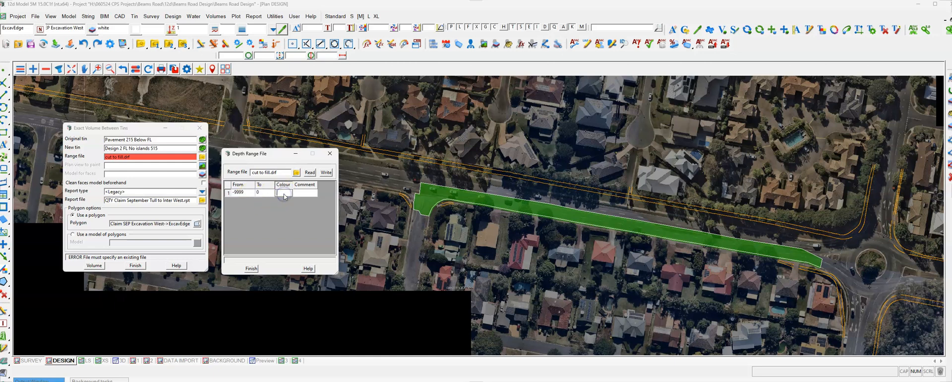
left_click(259, 193)
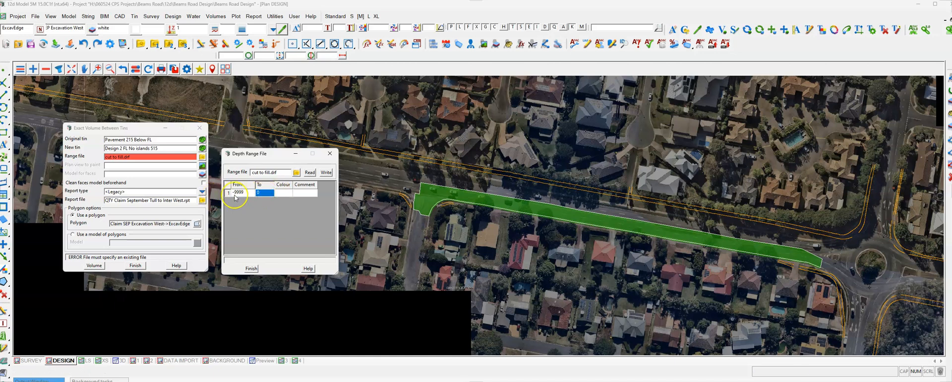
Assign the colour dark red to the -9999 to 0 depth range.
left_click(280, 194)
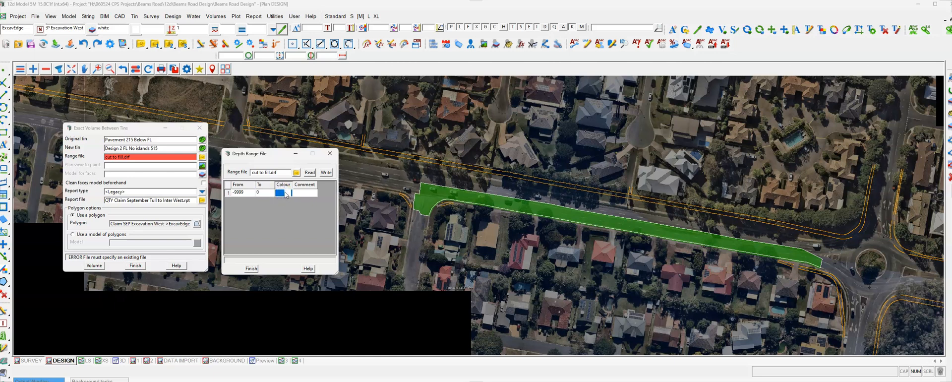
left_click(286, 195)
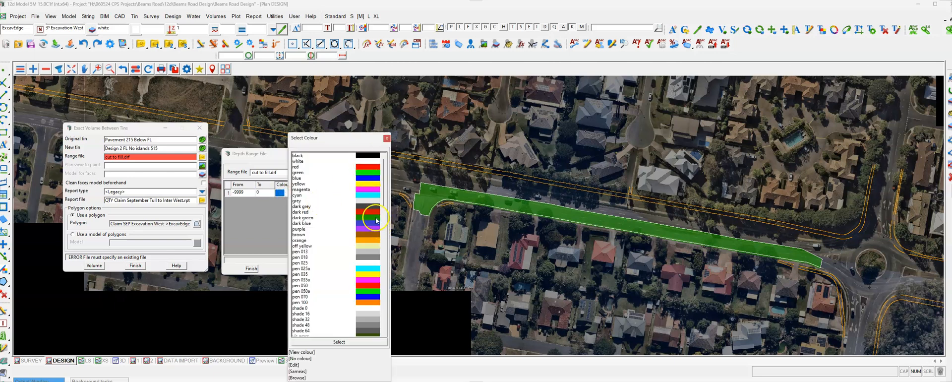
double_click(373, 212)
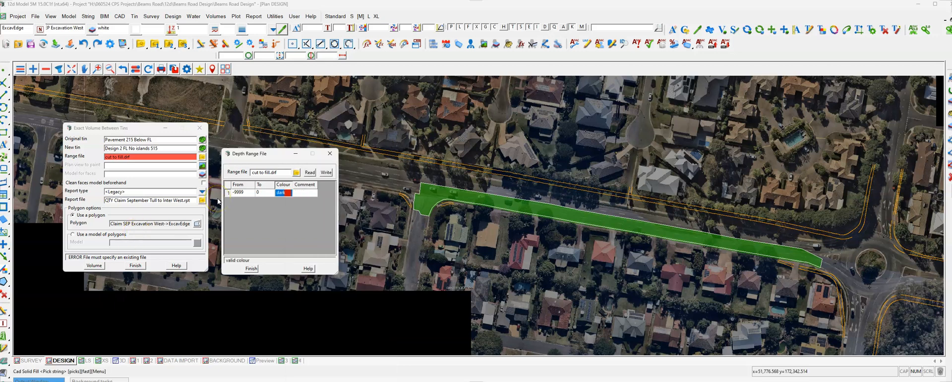
Insert a second depth range below the first, running from 0 to 9999, and widen the To column.
right_click(231, 193)
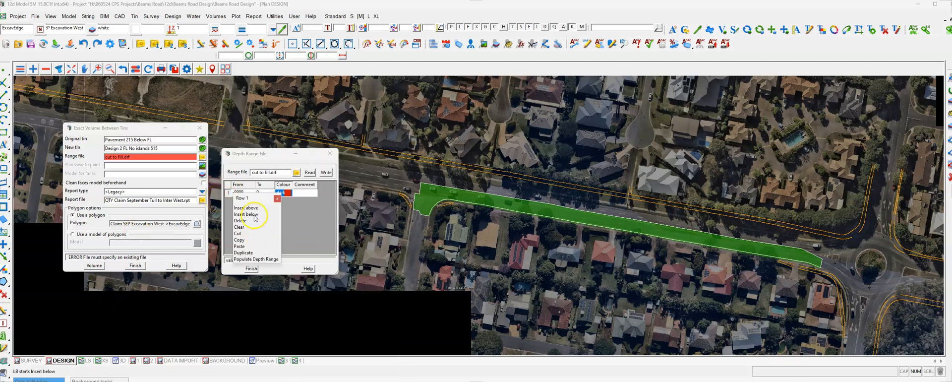
left_click(254, 215)
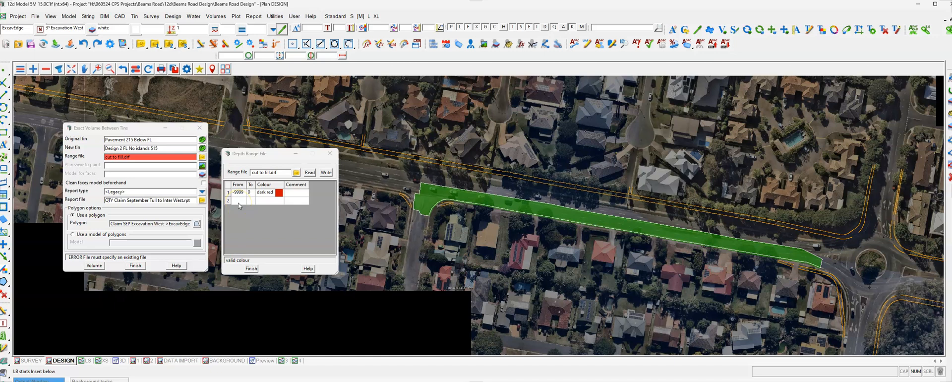
left_click(241, 201)
left_click(252, 203)
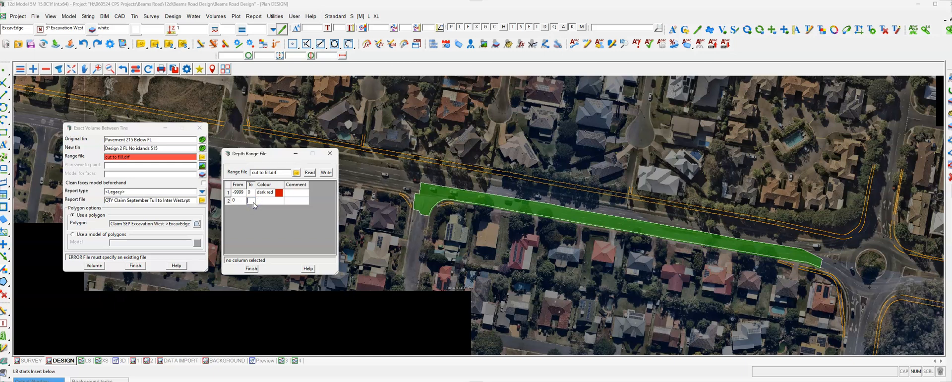
left_click(260, 213)
left_click_drag(256, 185, 264, 185)
left_click(240, 203)
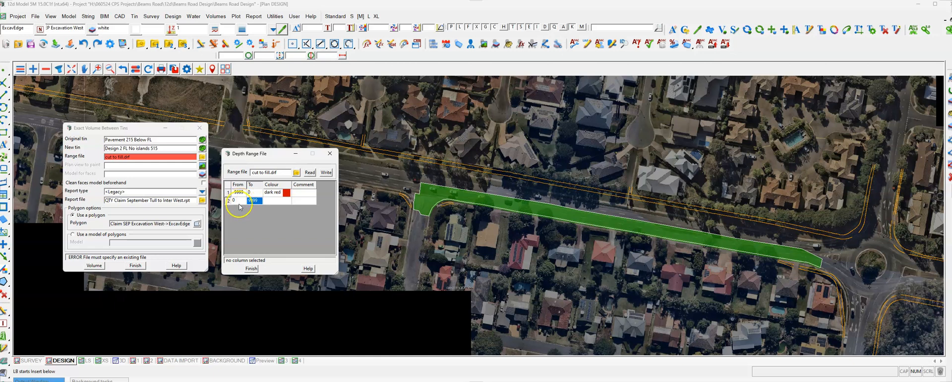
left_click(259, 202)
Assign the colour vis water2 to the 0 to 9999 depth range.
left_click(272, 202)
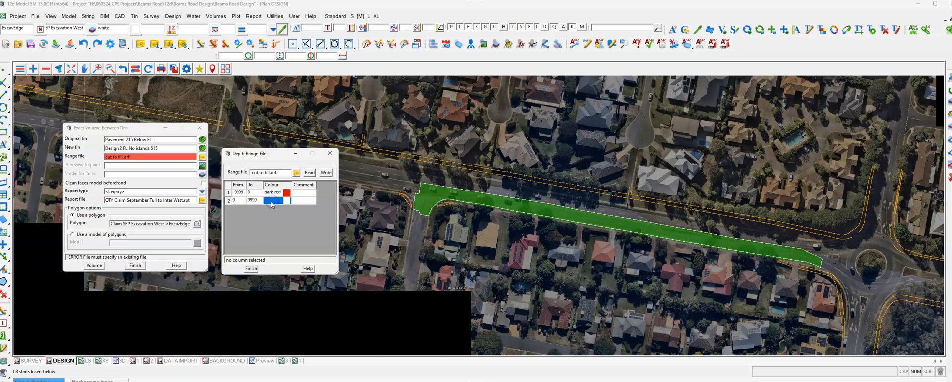
left_click(272, 203)
left_click_drag(369, 161, 362, 245)
scroll(363, 248, "down", 6)
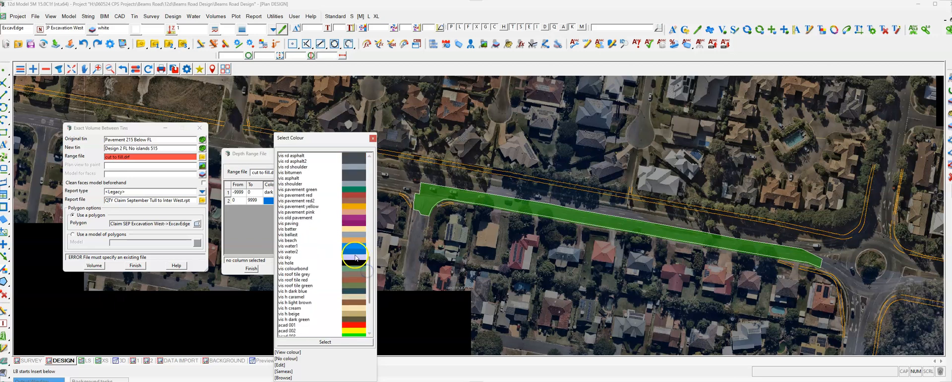
double_click(361, 252)
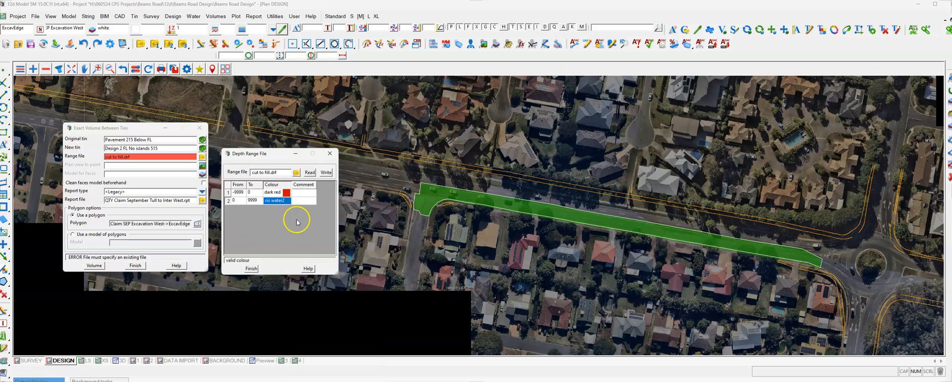
Write the depth ranges to cut to fill.drf, finish editing, and return to the volume calculation's range file entry.
left_click(326, 172)
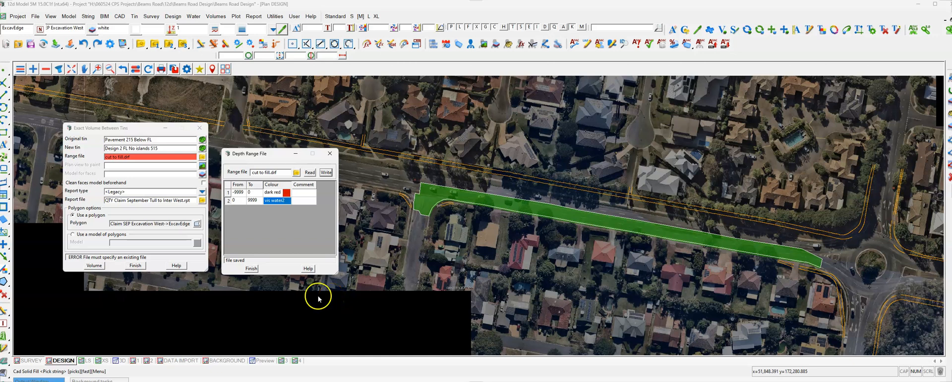
left_click(251, 268)
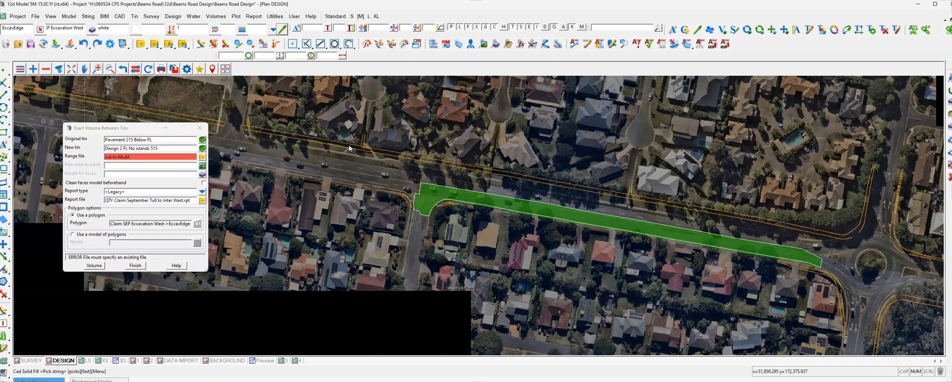
left_click(146, 157)
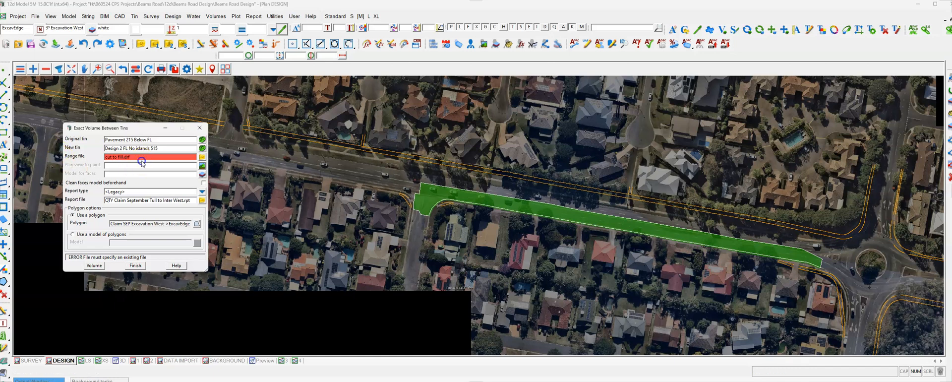
Set the volume calculation's model for faces to Plot September Excavation West Tull to Int.
left_click(147, 165)
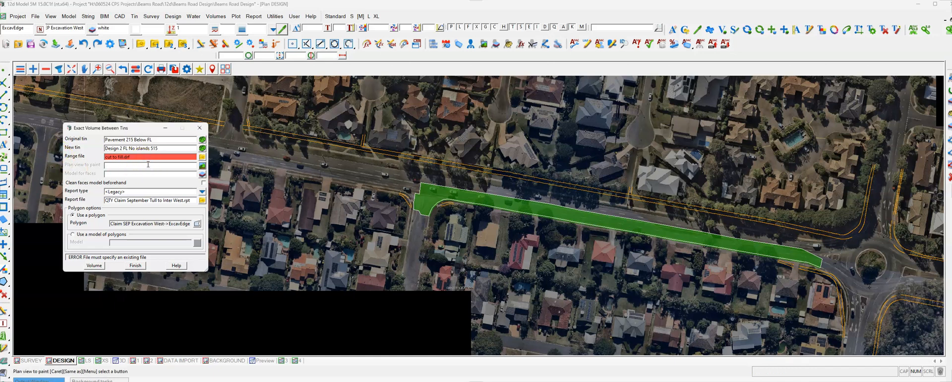
left_click(120, 164)
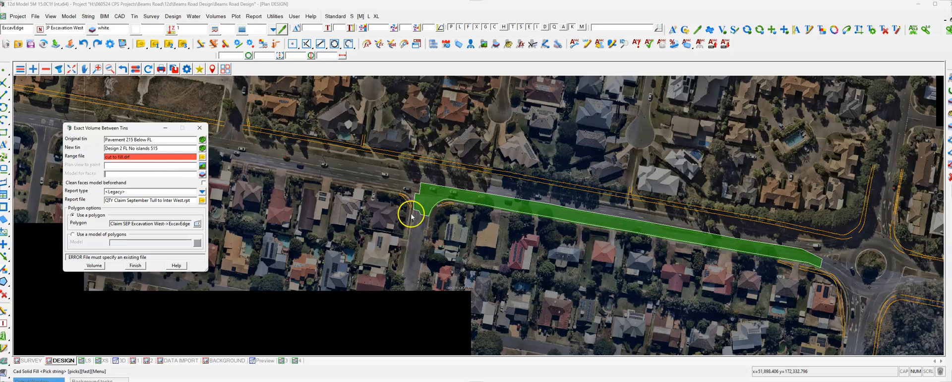
scroll(654, 254, "up", 1)
scroll(592, 210, "up", 1)
scroll(466, 204, "up", 1)
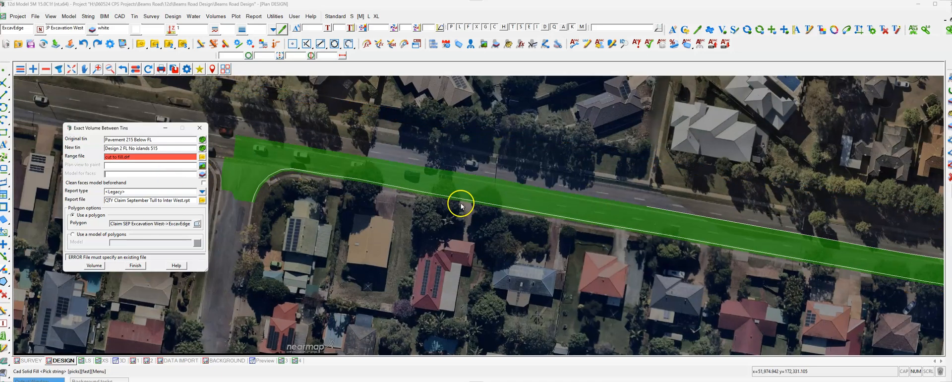
scroll(372, 212, "down", 3)
scroll(593, 229, "up", 1)
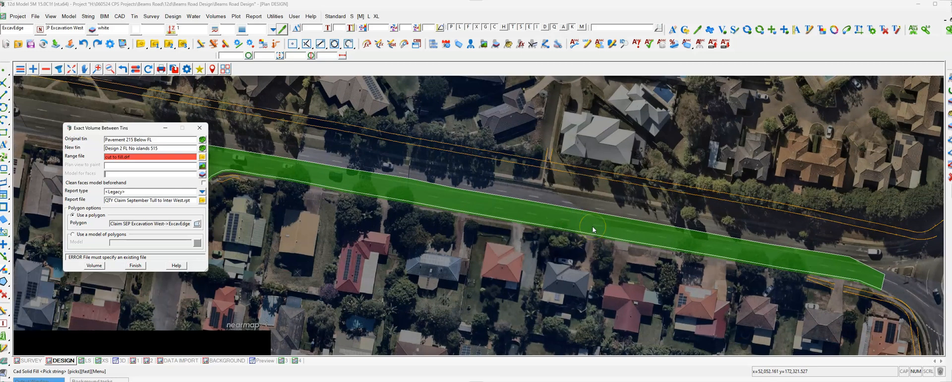
scroll(536, 230, "down", 1)
left_click(154, 174)
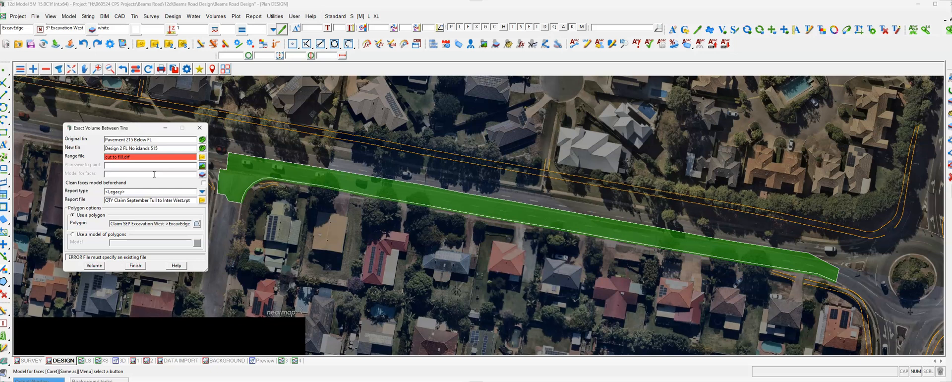
type("P")
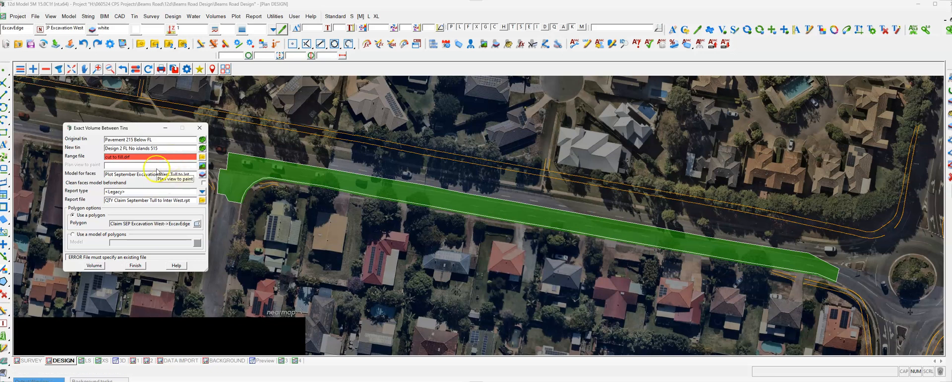
left_click(190, 172)
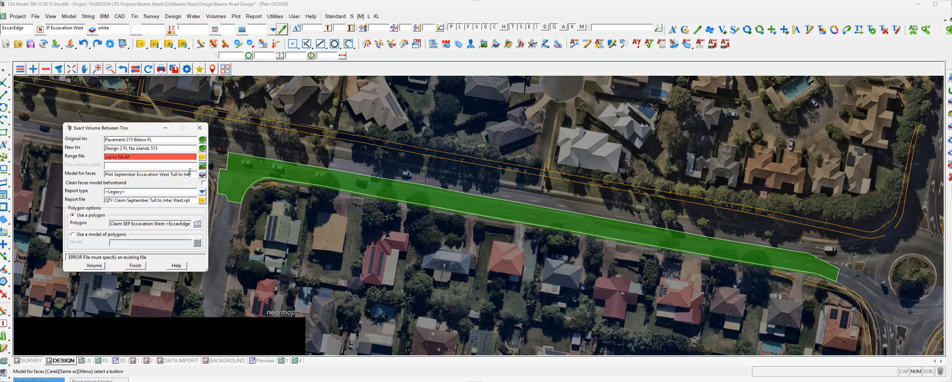
Turn cleaning of the faces model beforehand on and back off.
scroll(225, 214, "up", 3)
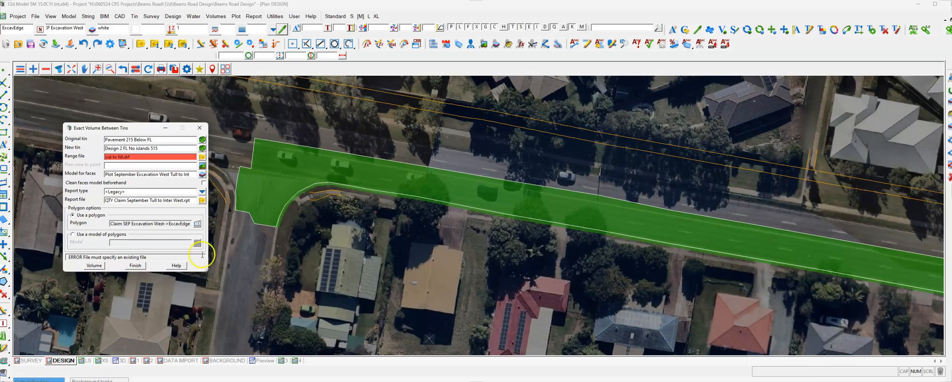
left_click(198, 224)
scroll(297, 167, "down", 1)
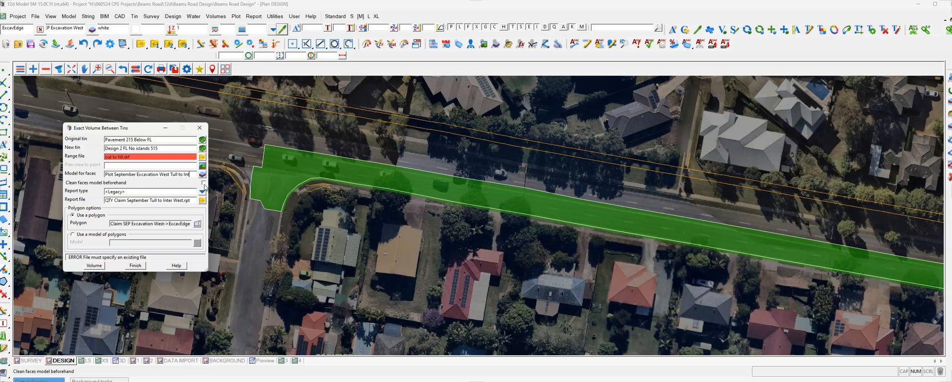
left_click(204, 183)
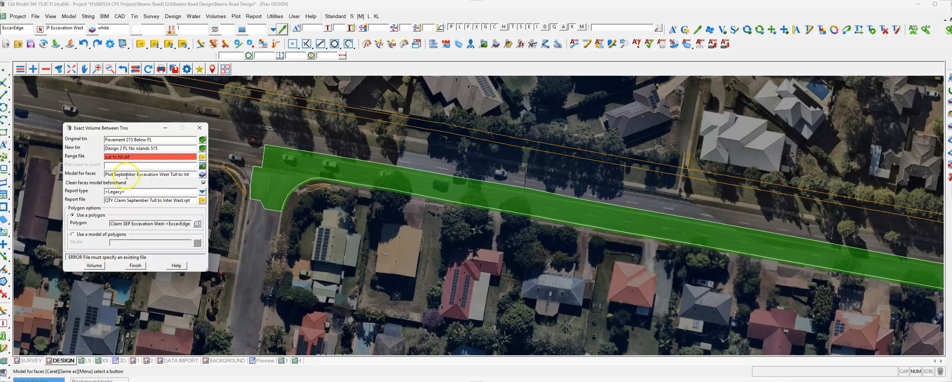
left_click_drag(191, 175, 105, 174)
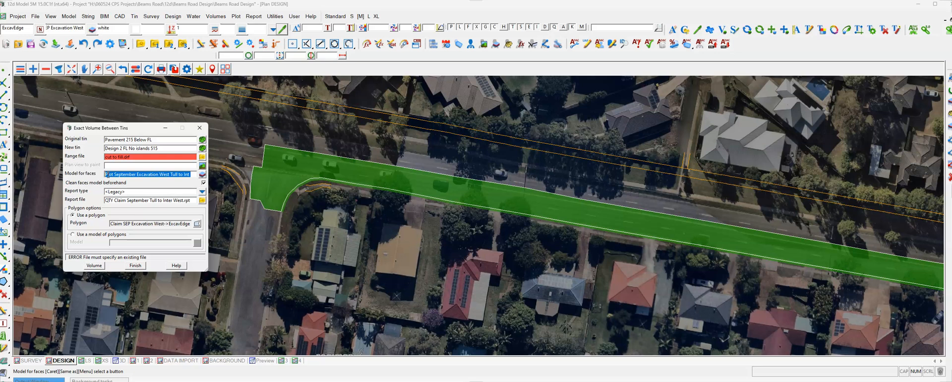
left_click(190, 174)
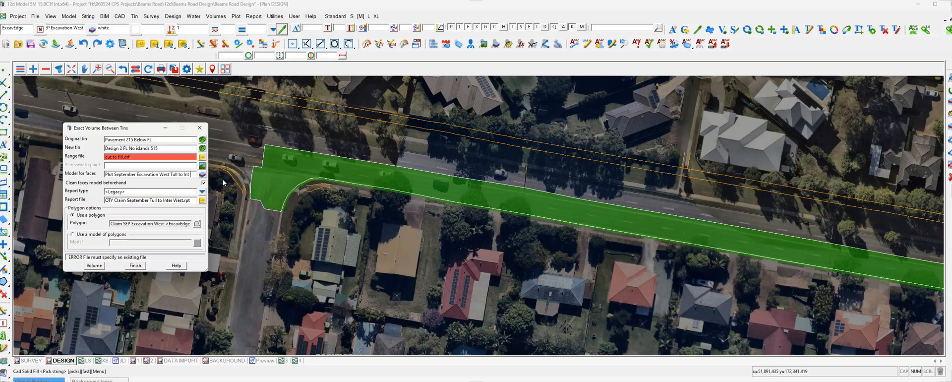
left_click(272, 135)
left_click(203, 183)
left_click(283, 158)
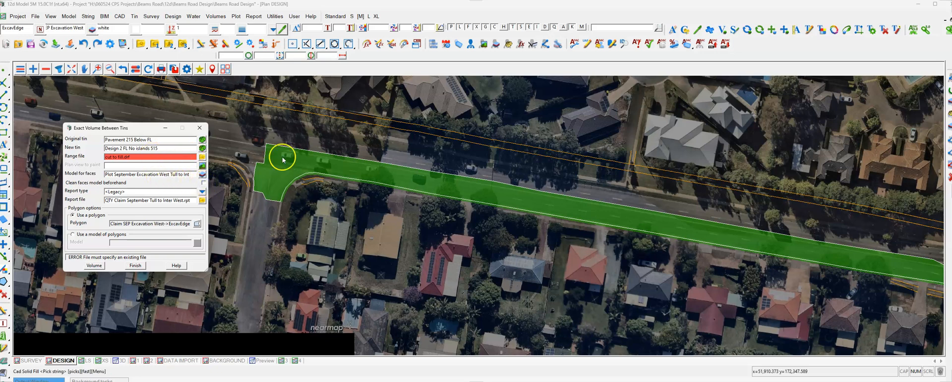
Run the volume calculation, append to the existing report file, minimise the report and check the cut and fill values in the dialog.
left_click(92, 266)
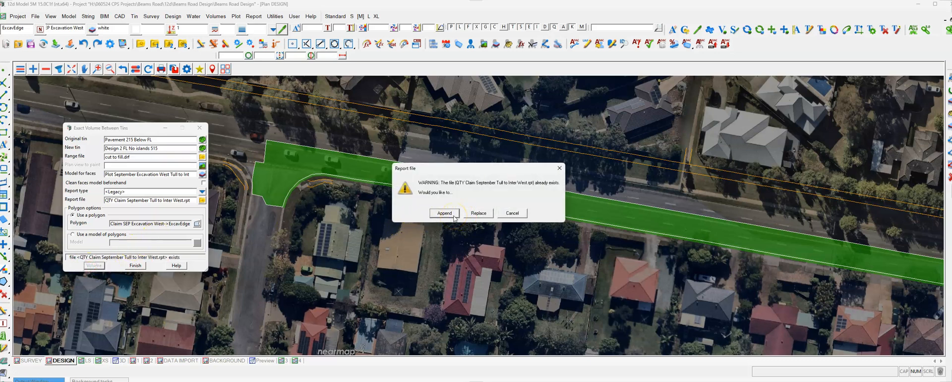
left_click(453, 216)
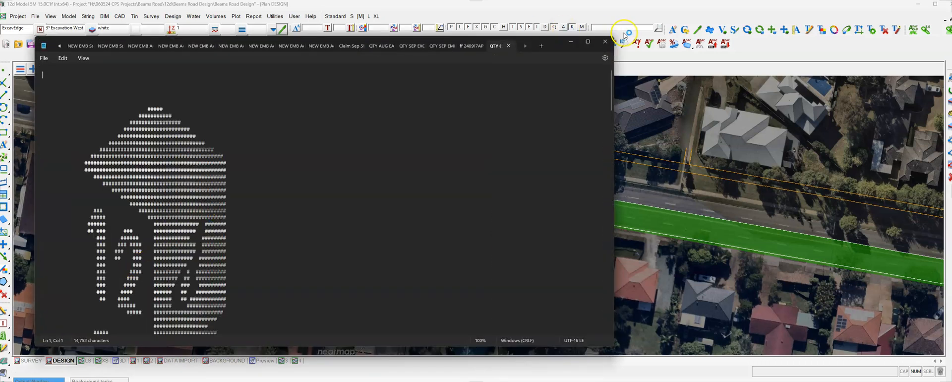
left_click(574, 44)
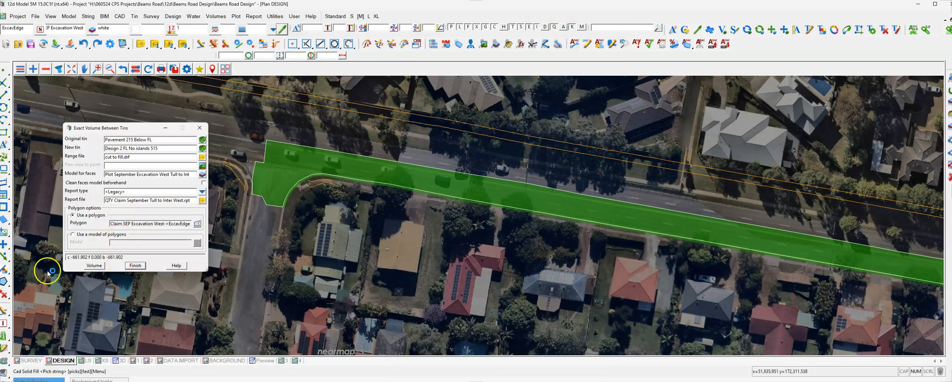
left_click_drag(125, 257, 73, 256)
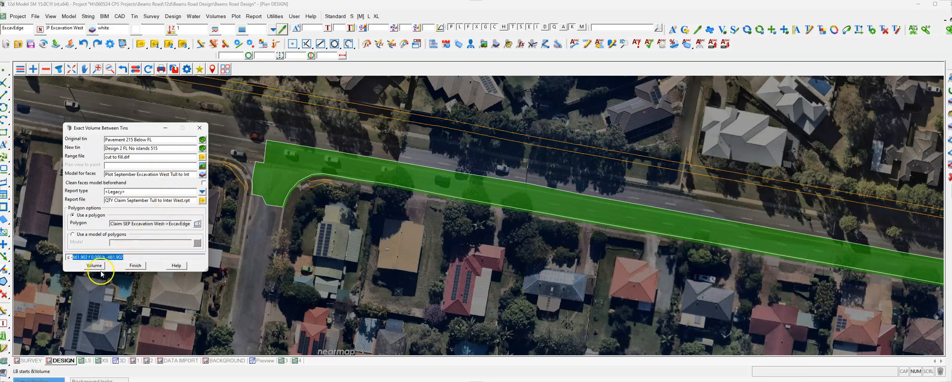
mouse_move(73, 257)
left_mouse_down()
mouse_move(91, 257)
mouse_move(71, 257)
left_mouse_up()
Bring up the QTY Claim September Tull to Inter West report in its own window and go to its volume results.
left_click(202, 192)
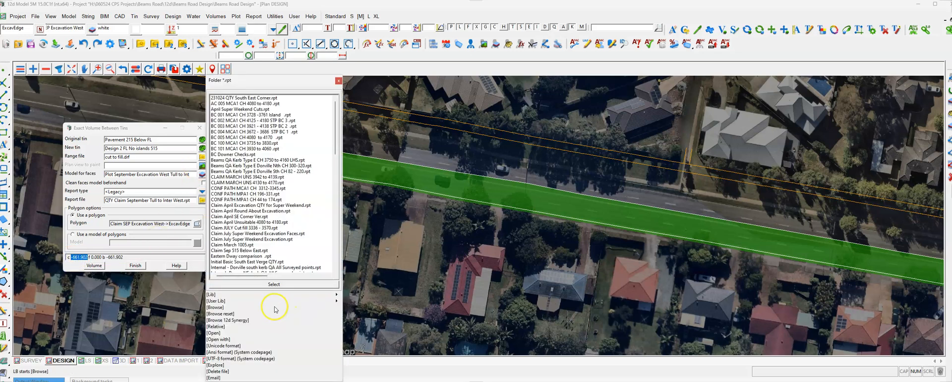
left_click(356, 271)
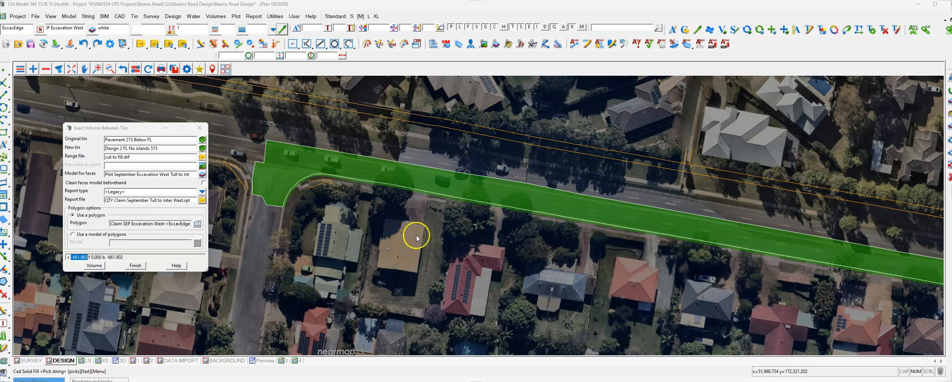
left_click_drag(595, 381, 410, 79)
scroll(406, 251, "up", 10)
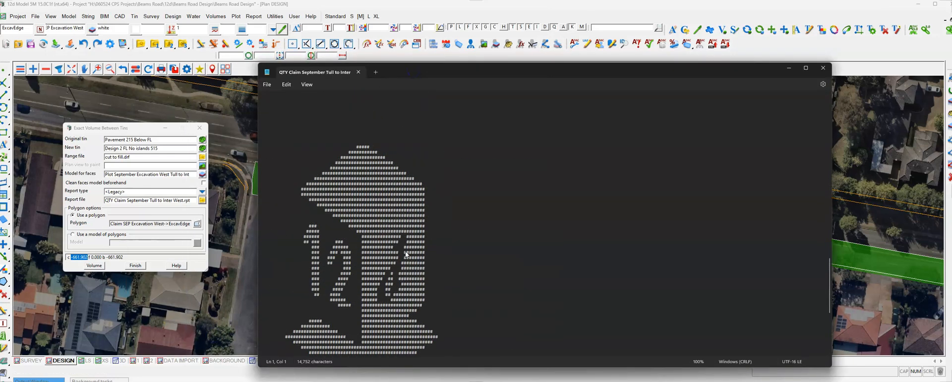
left_click_drag(367, 257, 317, 258)
scroll(322, 275, "down", 4)
scroll(321, 274, "down", 14)
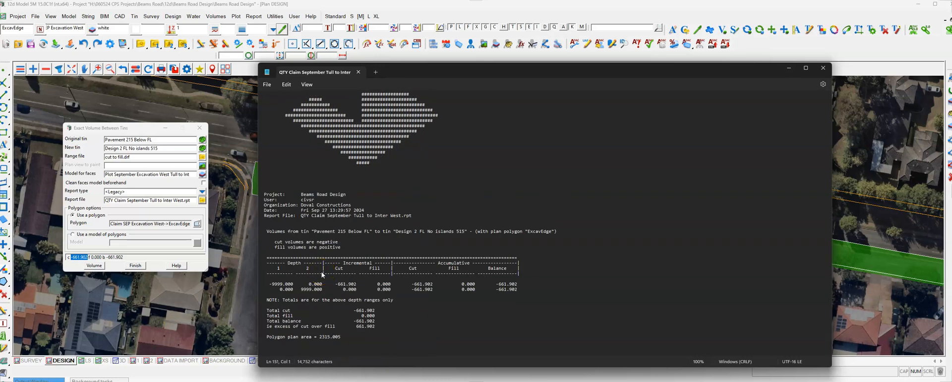
Examine the report's depth range table, cut and fill totals and polygon plan area, and close the report.
left_click_drag(518, 289, 266, 255)
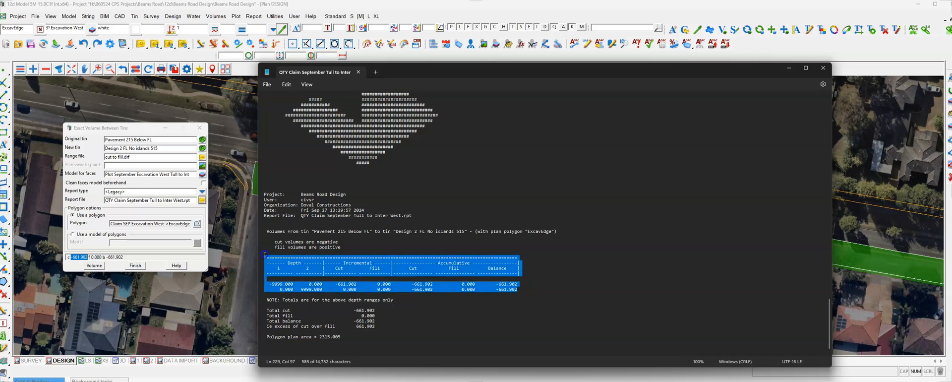
left_click(312, 296)
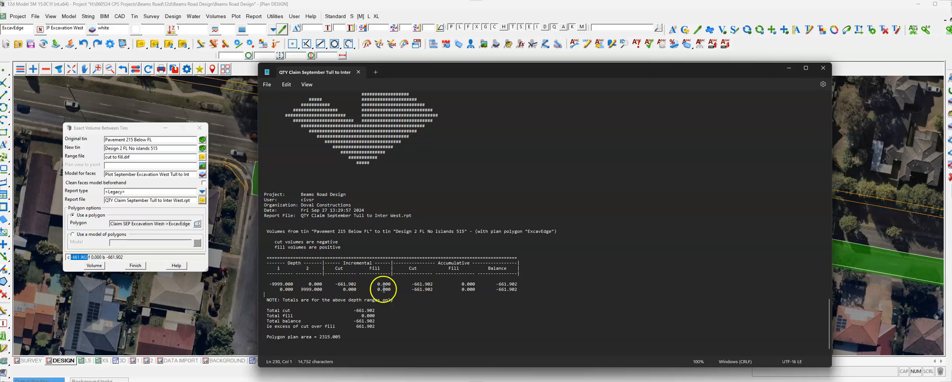
left_click_drag(392, 326, 276, 311)
left_click(361, 338)
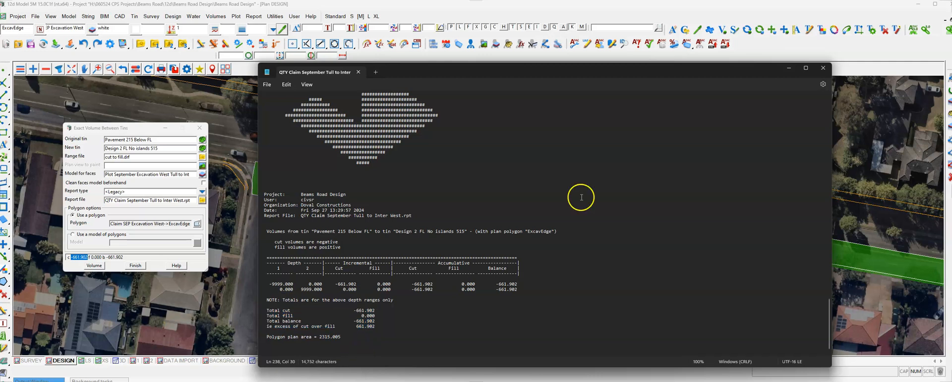
left_click(551, 251)
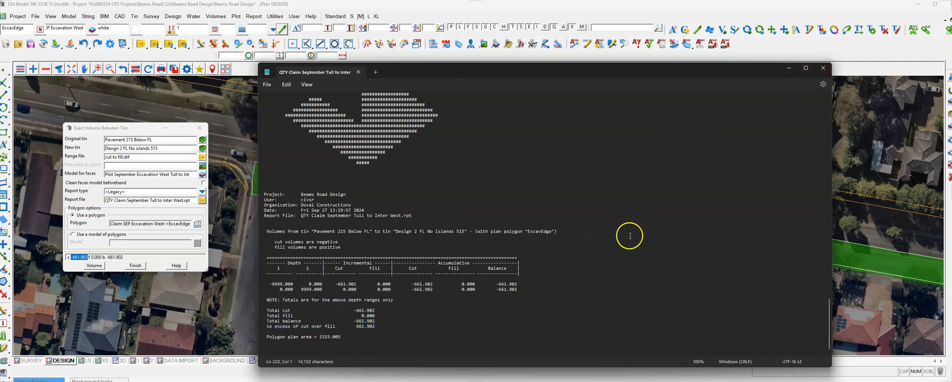
left_click(822, 68)
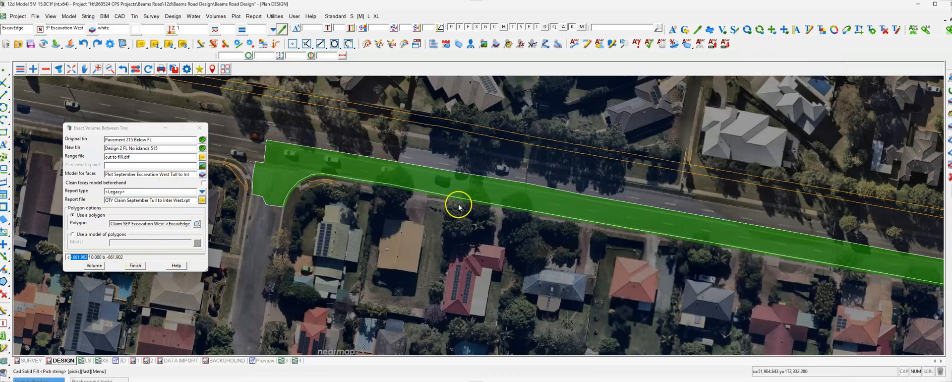
Add the model Plot September Excavation West Tull to Int to the DESIGN plan view and inspect the coloured claim area.
scroll(459, 207, "down", 1)
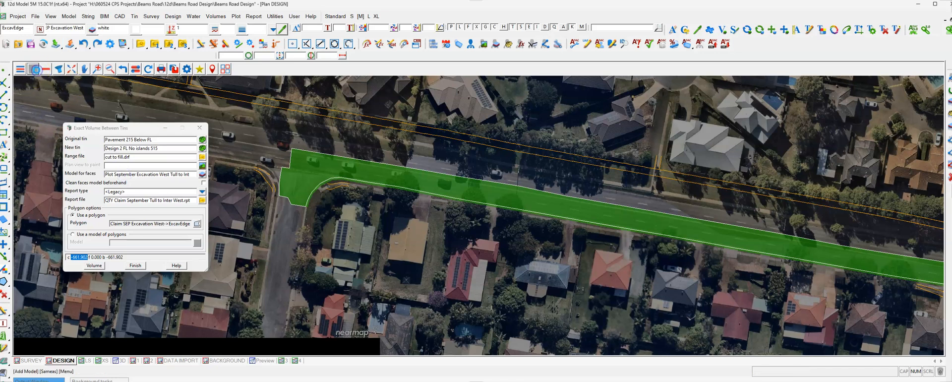
left_click(33, 69)
type("Tull")
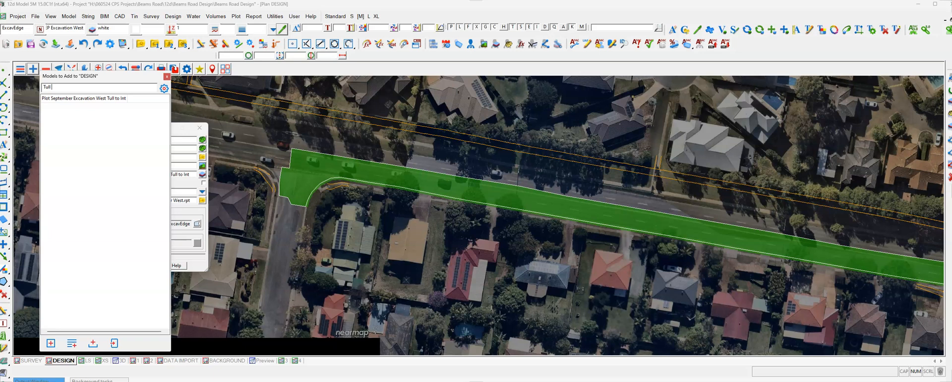
type(" to")
left_click(64, 98)
scroll(432, 166, "down", 2)
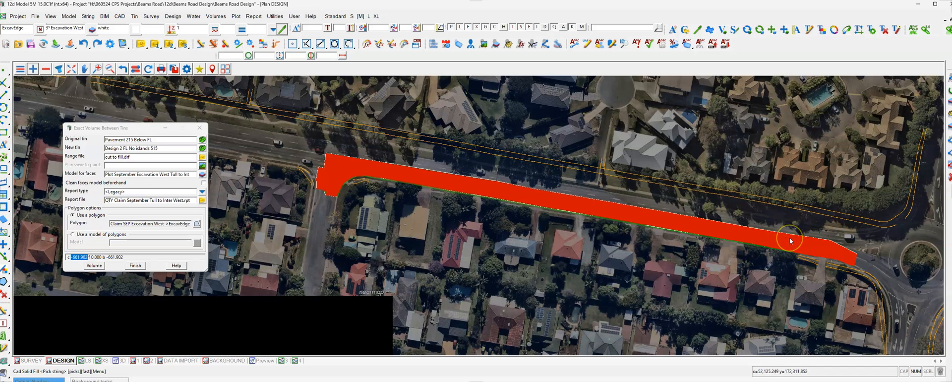
scroll(789, 237, "up", 1)
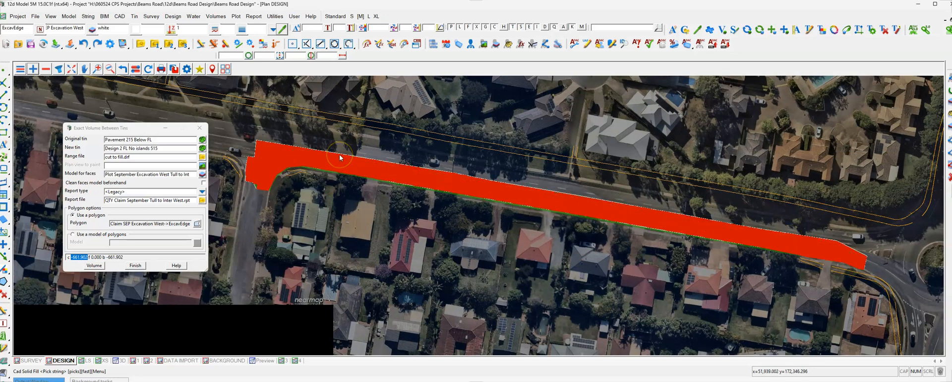
left_click(290, 191)
left_click(708, 287)
Open the range file cut to fill.drf for editing and place its editor beside the volume dialog.
left_click(202, 157)
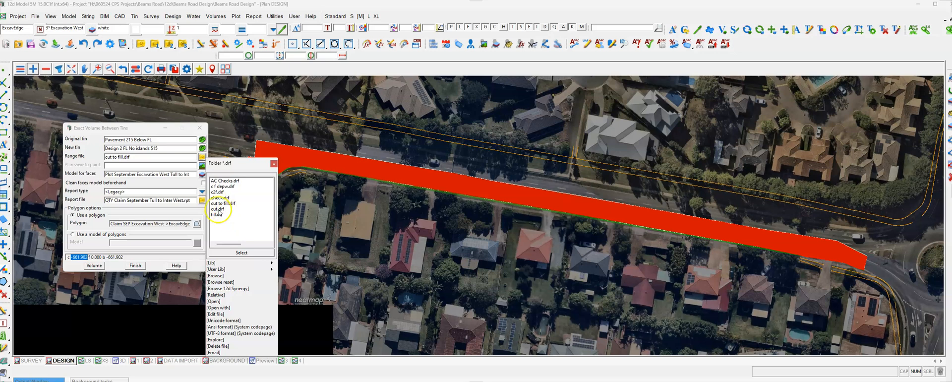
left_click(220, 203)
left_click(216, 314)
left_click_drag(236, 263, 346, 130)
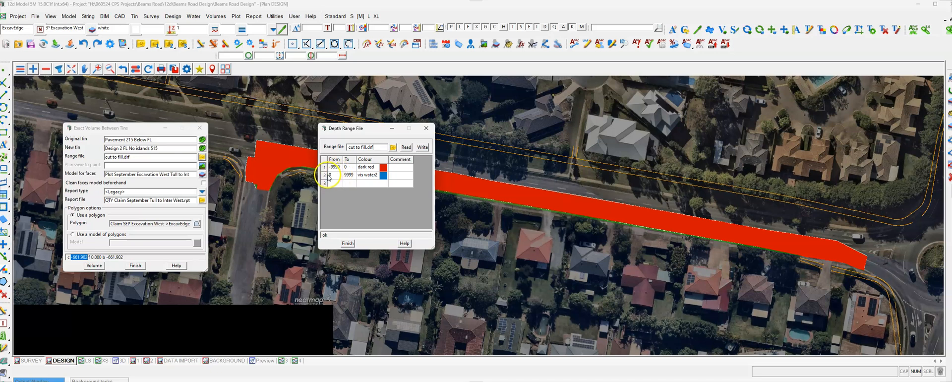
Insert an empty row below the 0 to 9999 depth range and two empty rows above it.
right_click(325, 178)
left_click(339, 197)
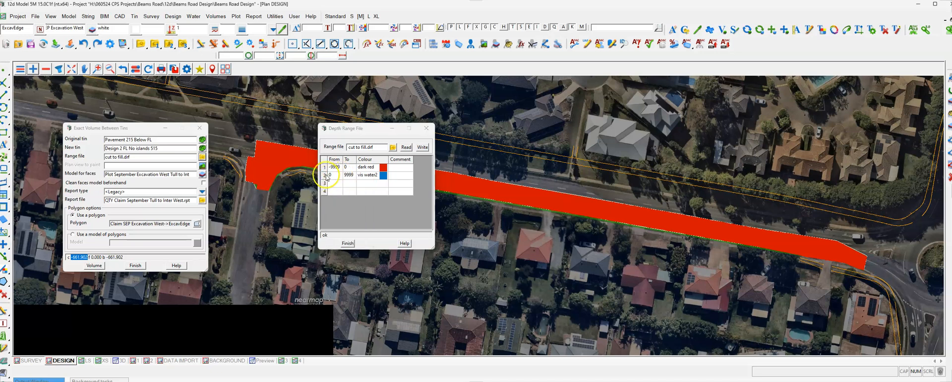
right_click(326, 178)
left_click(334, 182)
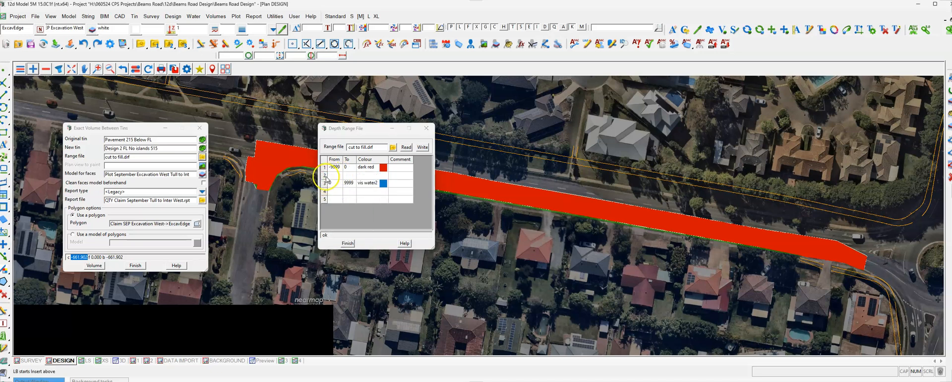
right_click(326, 181)
left_click(334, 187)
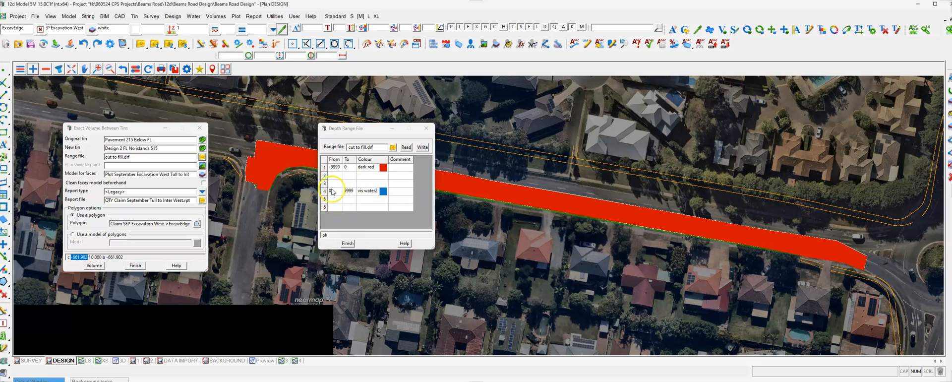
Delete the 0 to 9999 depth range with colour vis water2 from the range table.
left_click(325, 191)
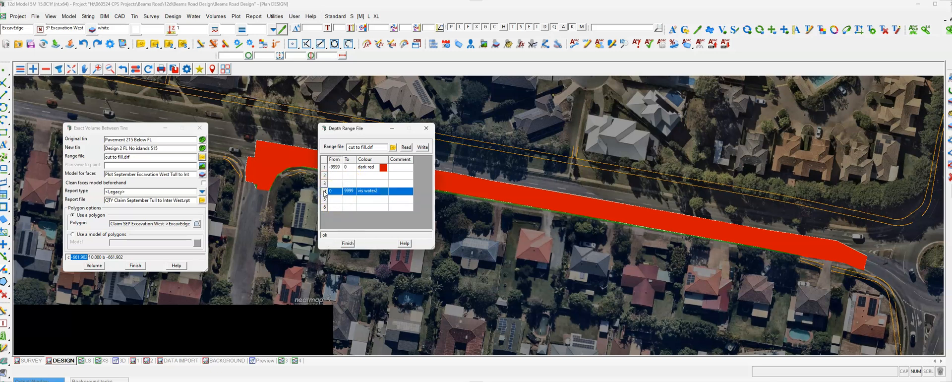
right_click(325, 192)
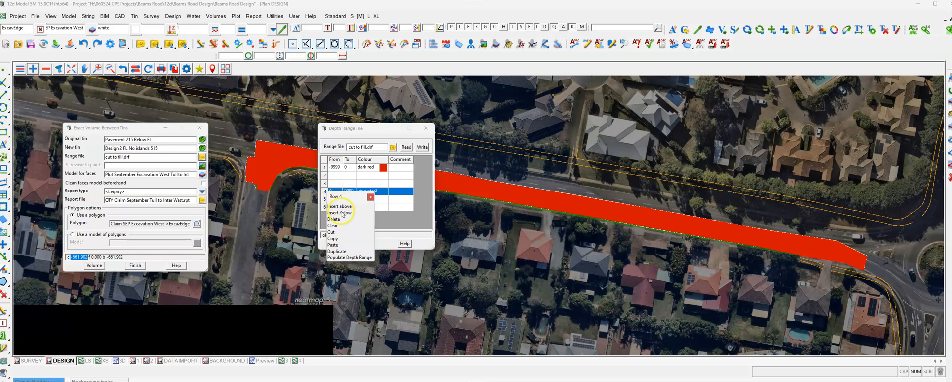
left_click(350, 196)
left_click(324, 192)
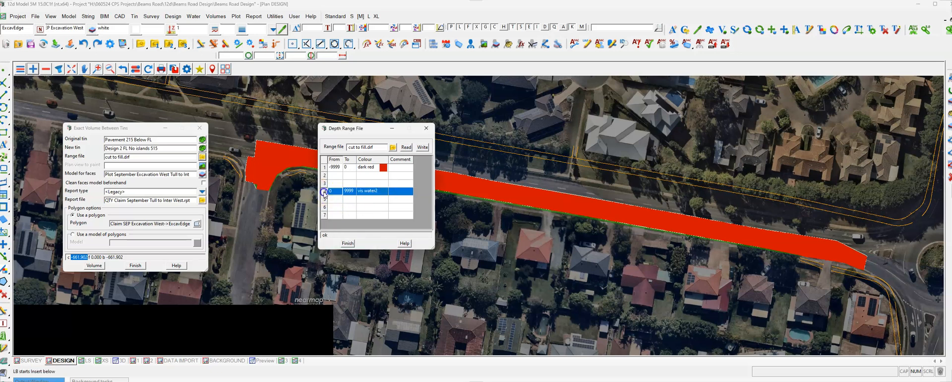
right_click(325, 193)
left_click(336, 219)
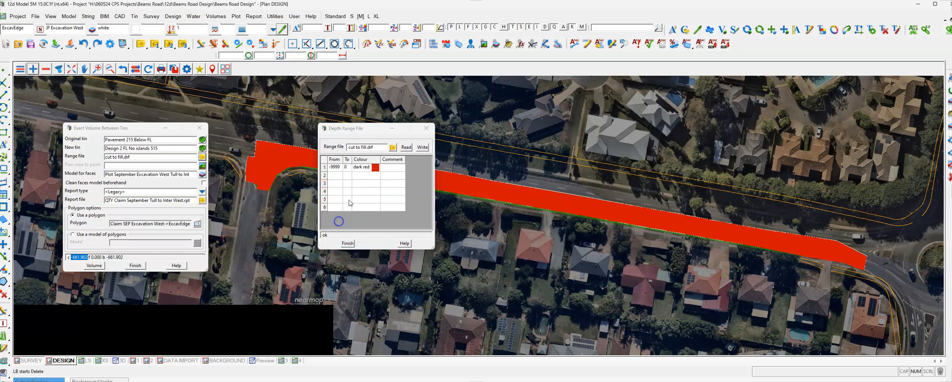
Set the upper limit of the -9999 dark red range to -1.0 and widen the To column to fit.
left_click(341, 176)
left_click(346, 169)
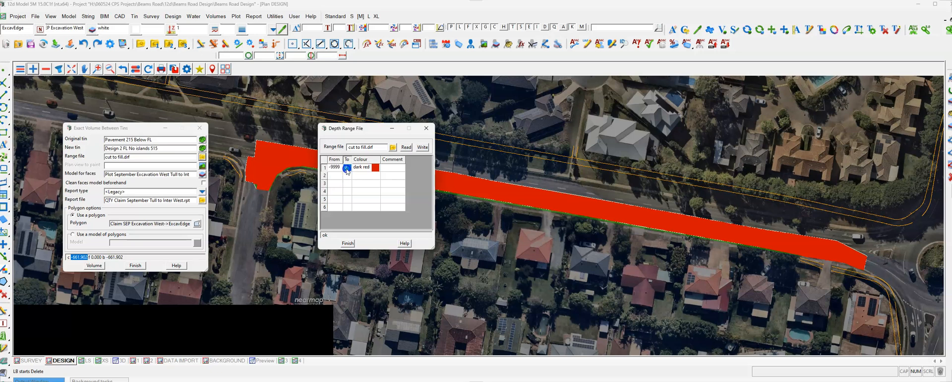
left_click(346, 169)
left_click(346, 169)
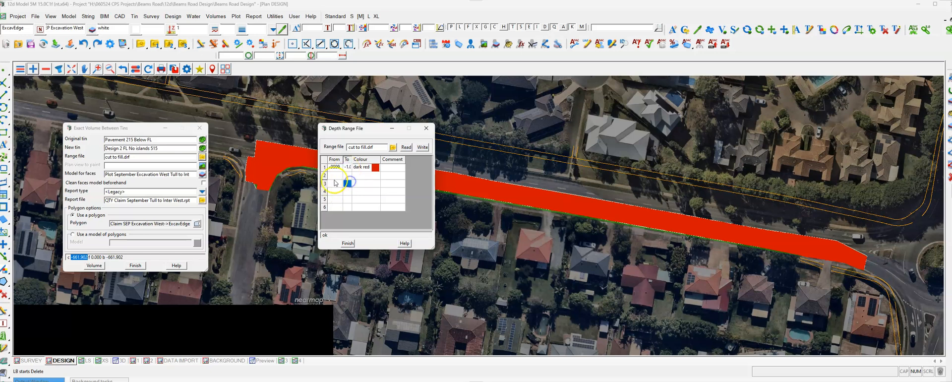
double_click(367, 159)
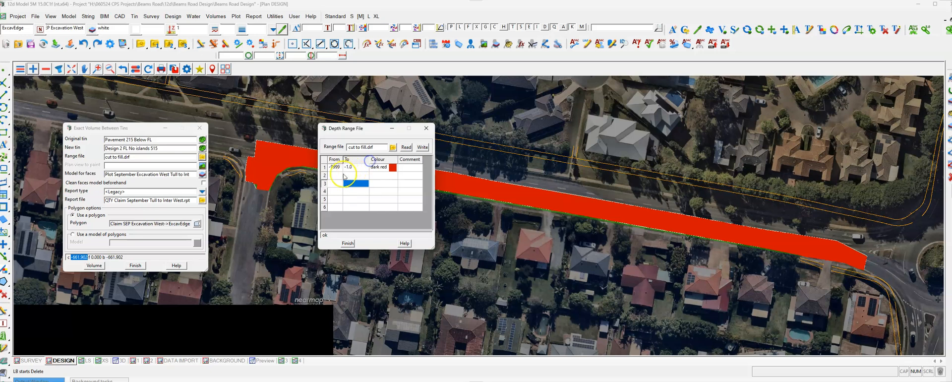
Add depth ranges from -1.0 to -0.750 and from -0.750 to -0.50 in the second and third rows.
left_click(334, 176)
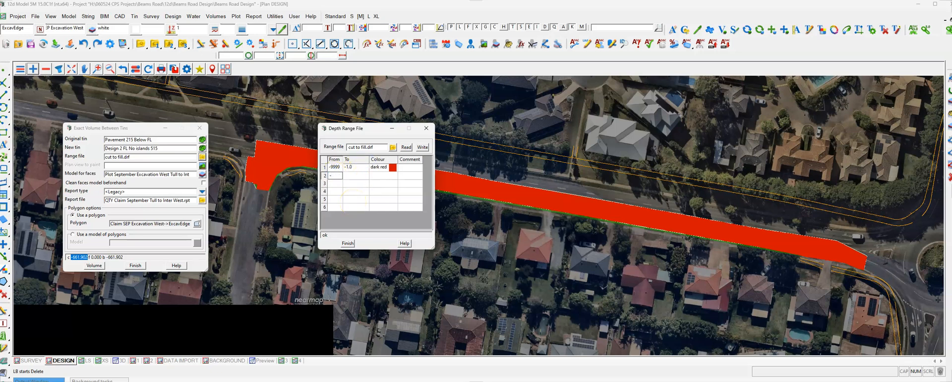
type("-1.0")
left_click(353, 176)
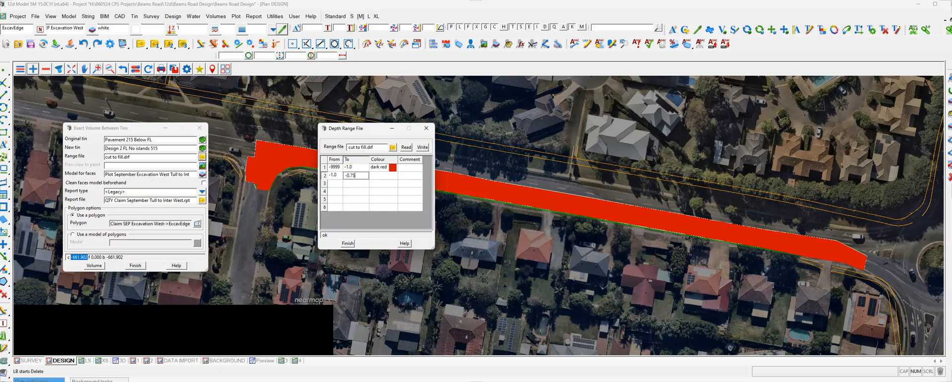
left_click(339, 184)
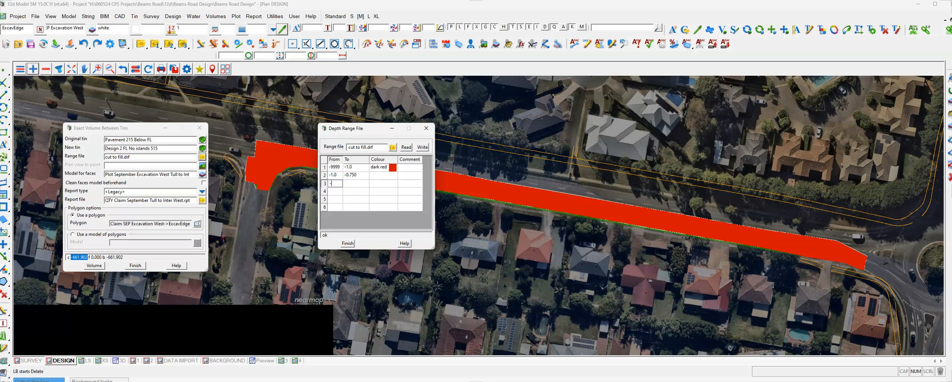
left_click(354, 184)
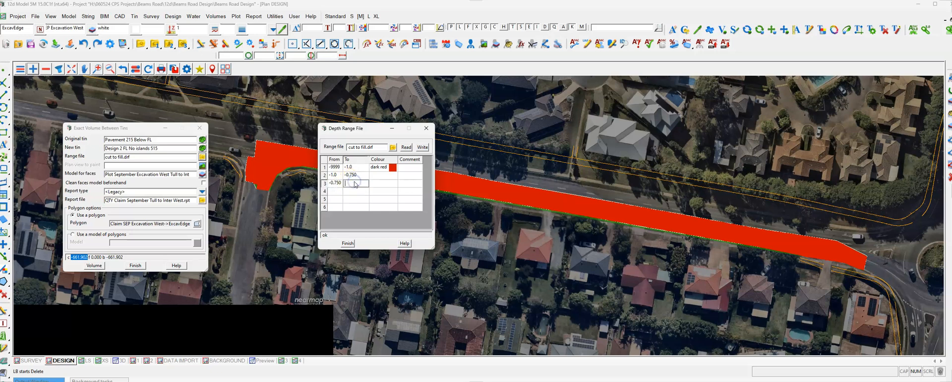
Add depth ranges from -0.5 to -0.250 and from -0.250 to 0 in the fourth and fifth rows.
left_click(335, 192)
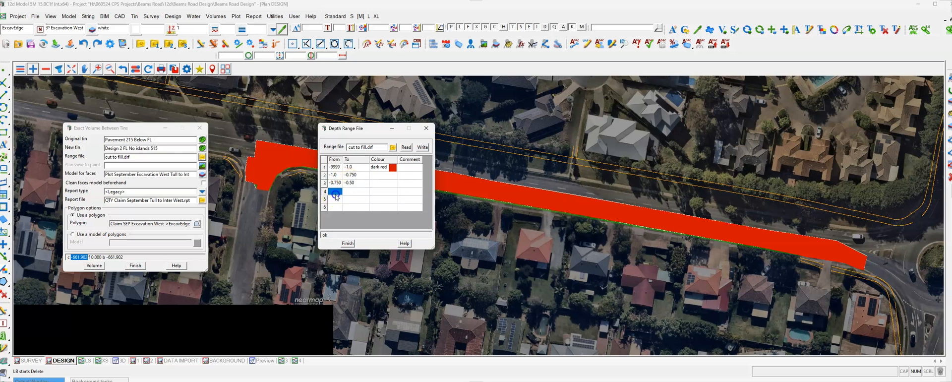
type("-0.5")
left_click(358, 192)
left_click(335, 200)
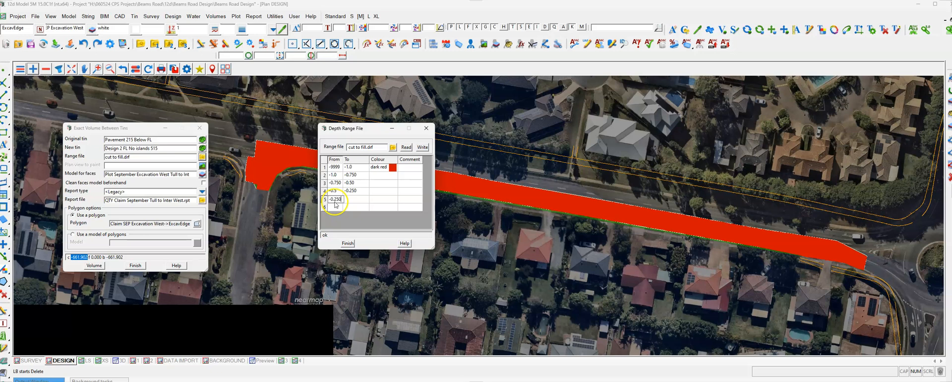
left_click(357, 199)
type("0")
Assign the colours grey, pen 018, pen 050a and pen 100 to the second through fifth depth ranges in order.
left_click(399, 192)
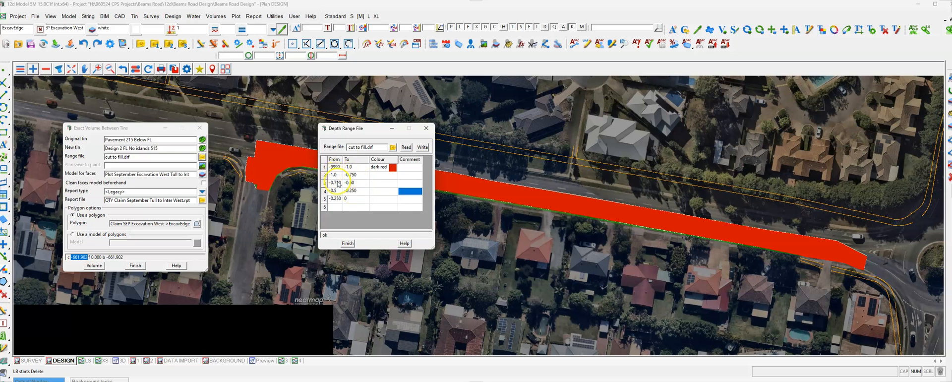
left_click(382, 174)
left_click(386, 177)
left_click(371, 186)
left_click(426, 243)
left_click(383, 191)
left_click(436, 292)
left_click(389, 198)
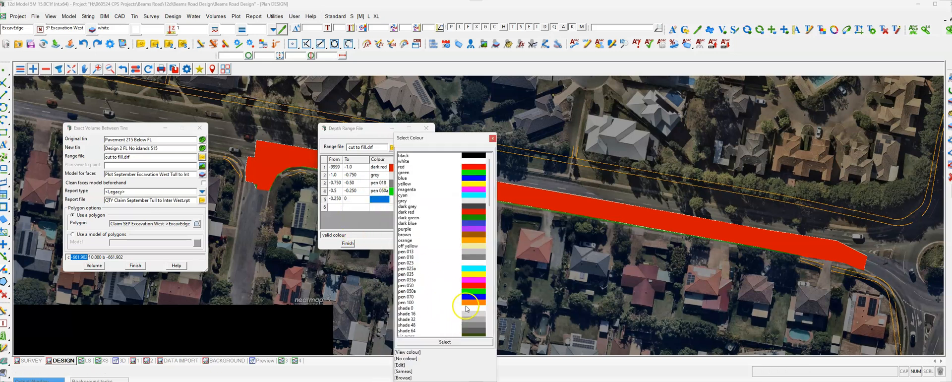
left_click(436, 302)
Save the depth ranges over the existing cut to fill.drf and close the range file editor.
left_click(425, 148)
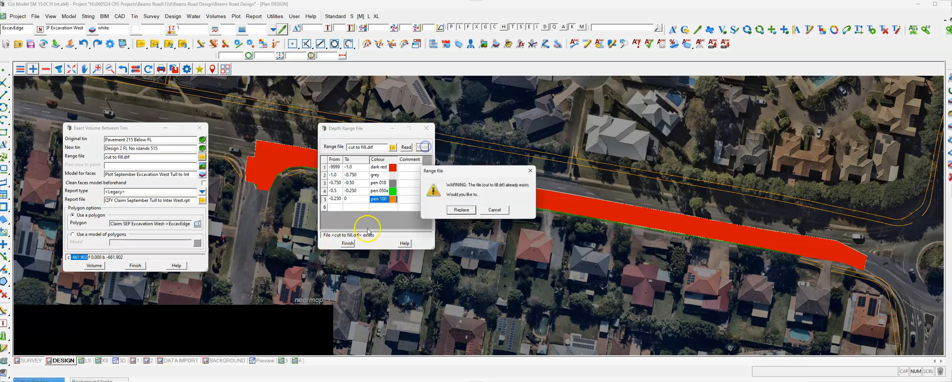
left_click(494, 219)
left_click(348, 244)
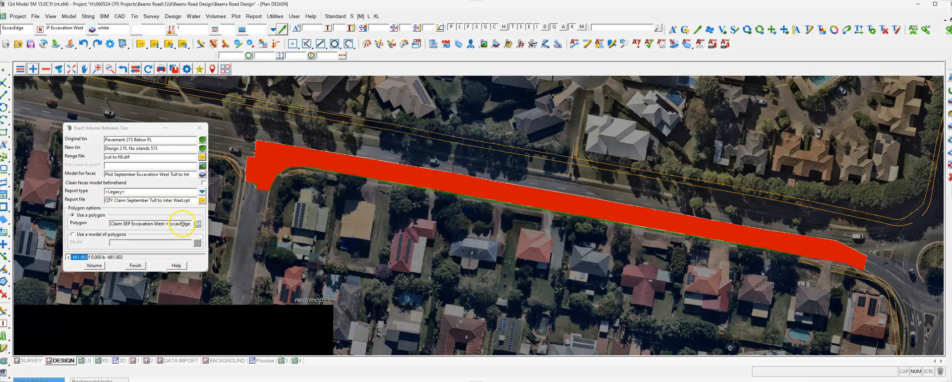
Enable cleaning the faces model beforehand, recalculate the exact volume, and put the report away to inspect the recoloured faces in plan.
left_click(203, 183)
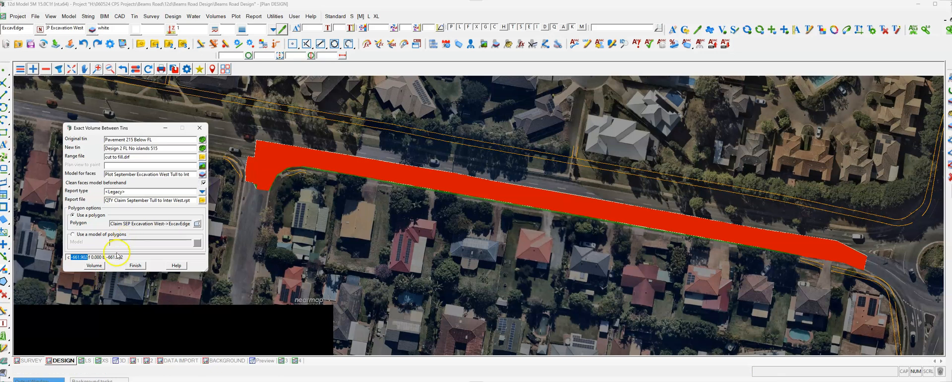
left_click(94, 265)
left_click(444, 213)
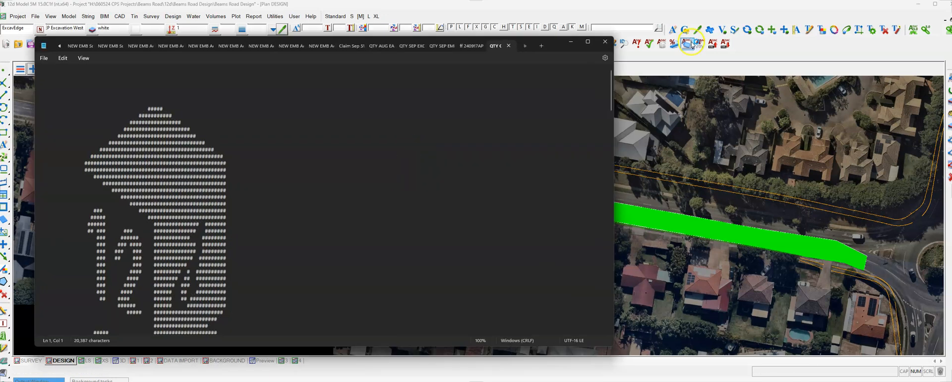
left_click(570, 41)
scroll(283, 169, "up", 2)
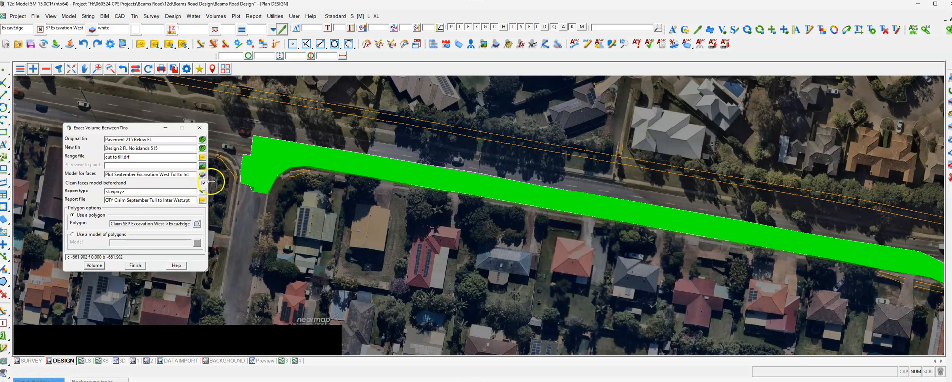
Reopen cut to fill.drf for editing and insert a -0.250 to -0.1 depth range above the -0.250 to 0 range.
left_click(202, 157)
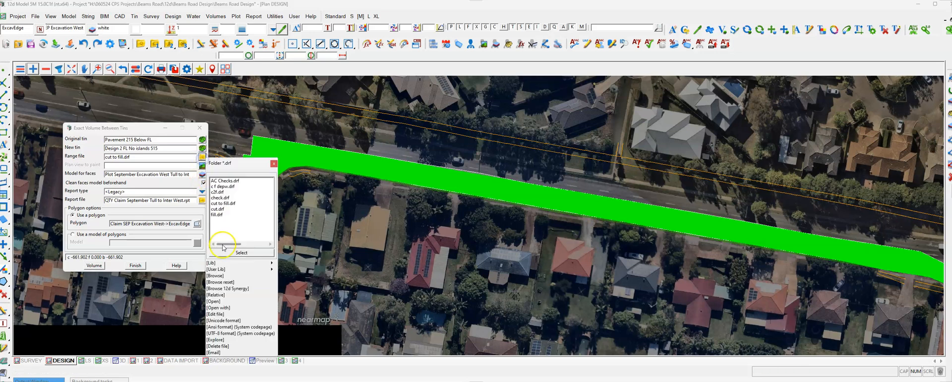
left_click(218, 302)
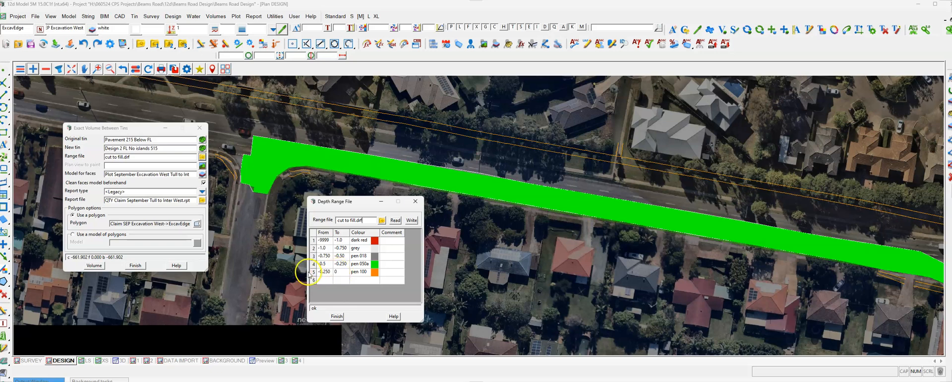
right_click(314, 274)
left_click(324, 287)
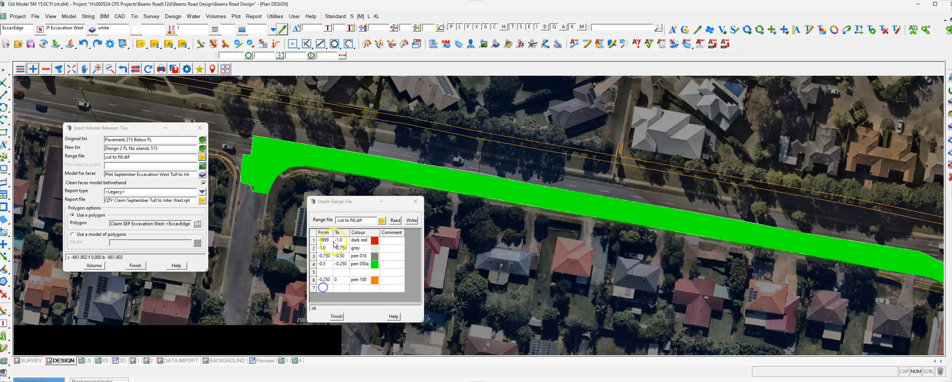
left_click(325, 273)
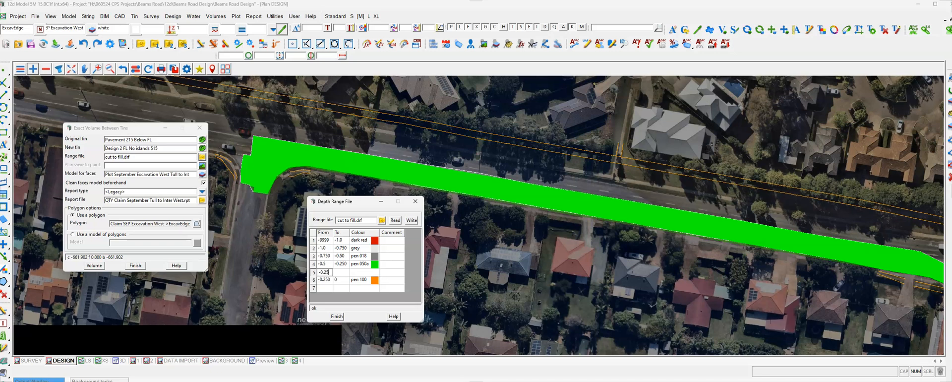
left_click(341, 272)
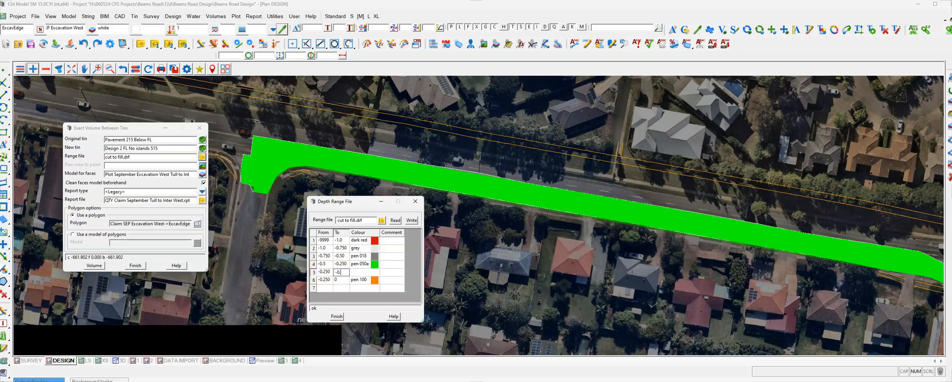
Assign colour pen 035 to the -0.250 to -0.1 range and save over the existing cut to fill.drf.
left_click(412, 220)
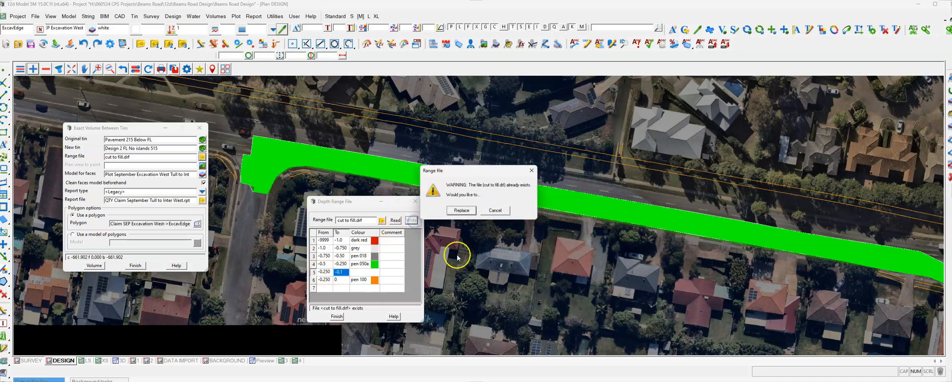
left_click(460, 210)
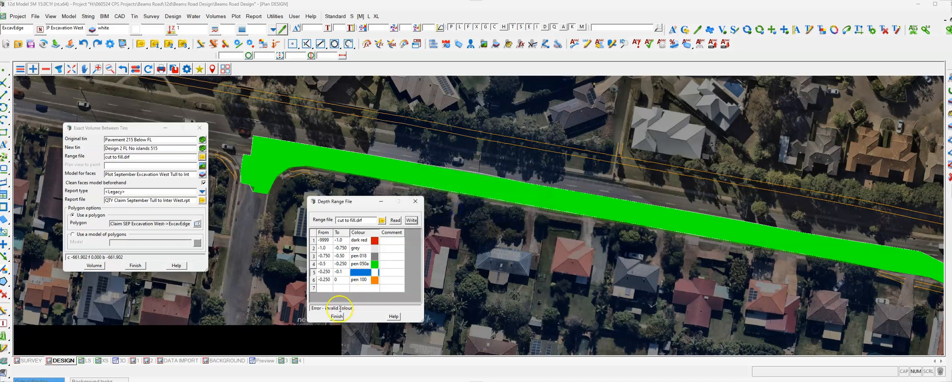
left_click(377, 271)
left_click(439, 267)
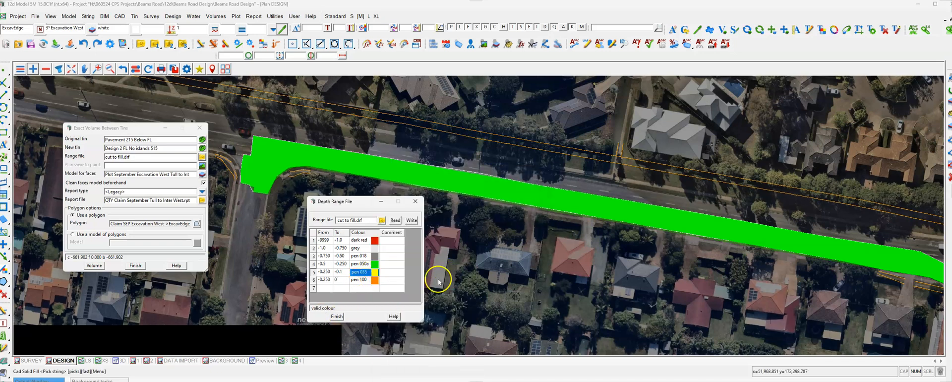
left_click(412, 220)
left_click(461, 210)
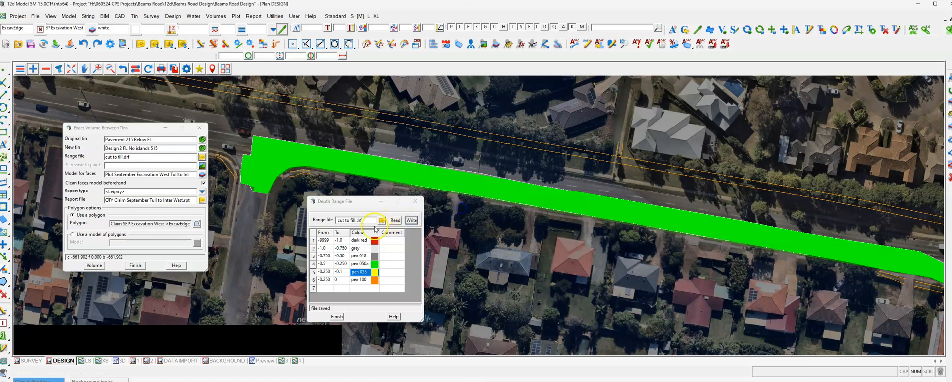